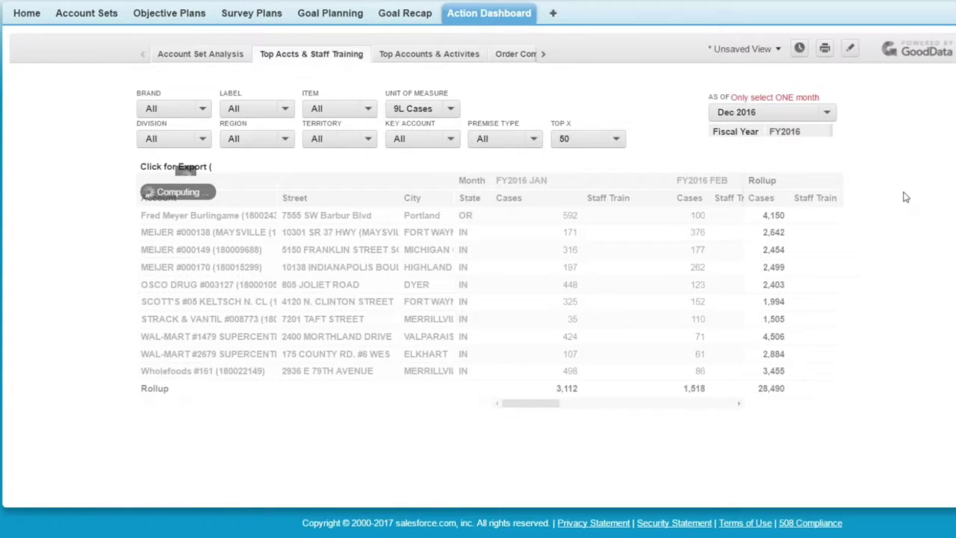
- Sort the Top Accts & Staff Training report by rollup staff trainings, highest first, and review the listed accounts
click(826, 202)
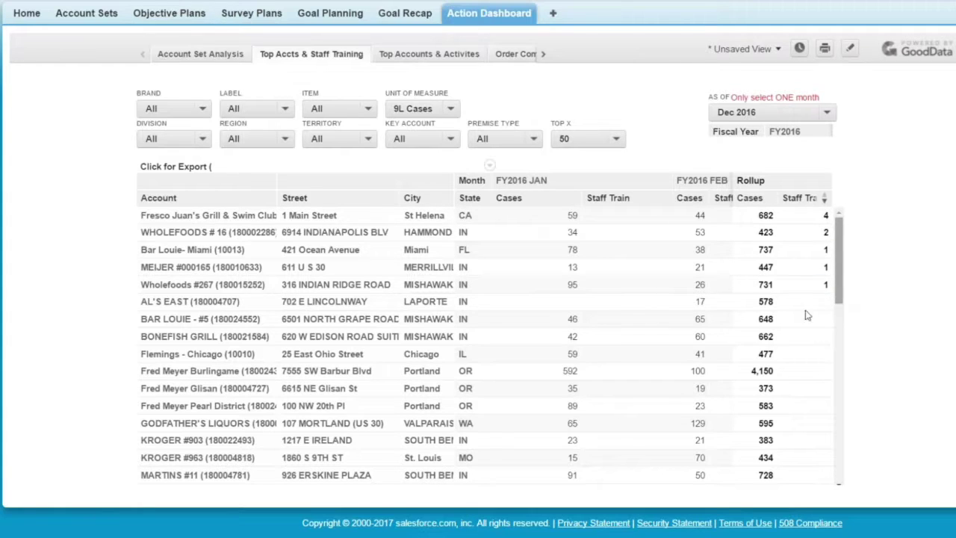
drag(843, 307, 848, 474)
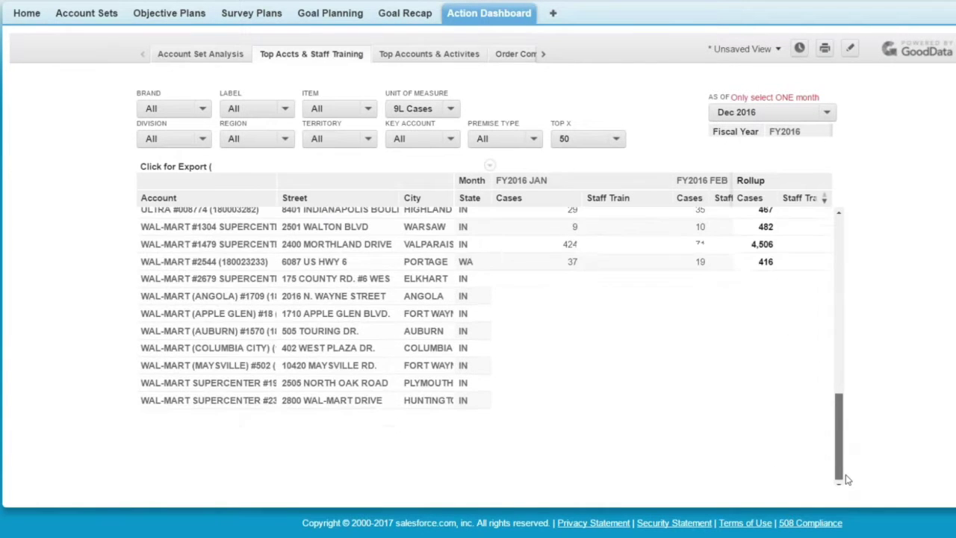
drag(846, 379, 843, 246)
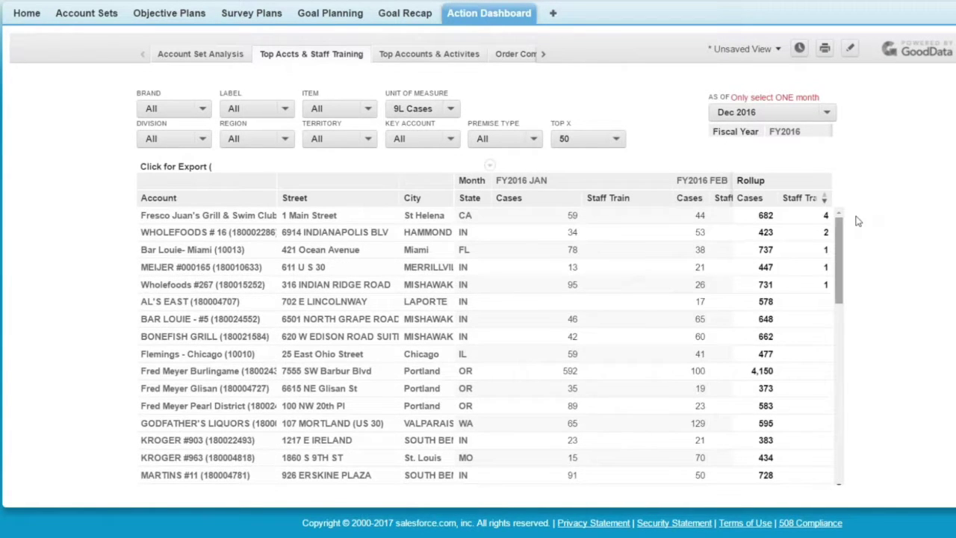
scroll(827, 343, up, 1)
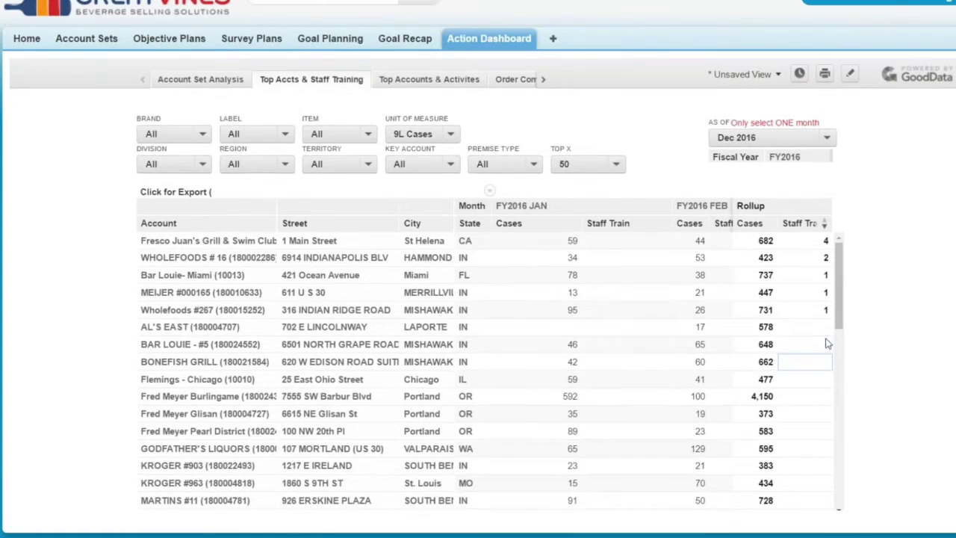
scroll(829, 299, down, 2)
scroll(886, 291, down, 1)
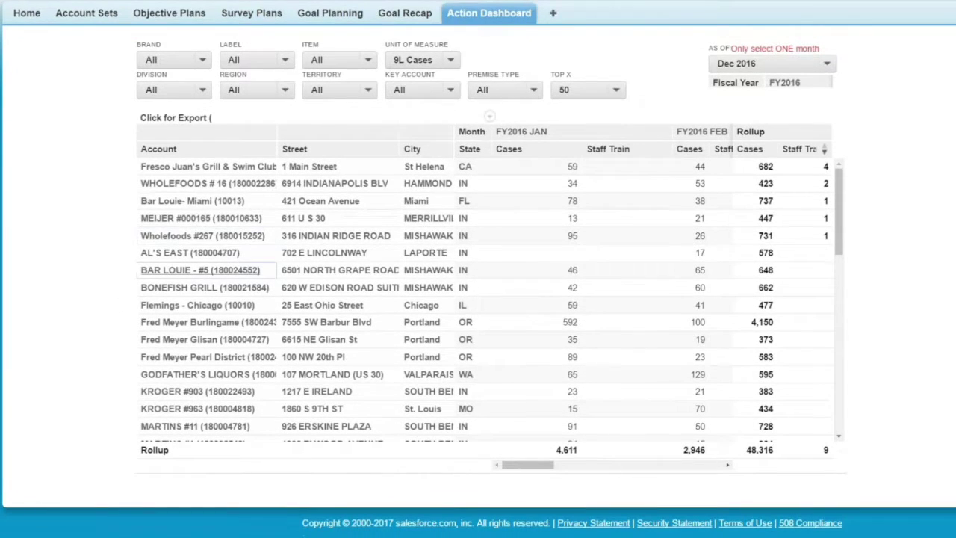
scroll(220, 164, up, 1)
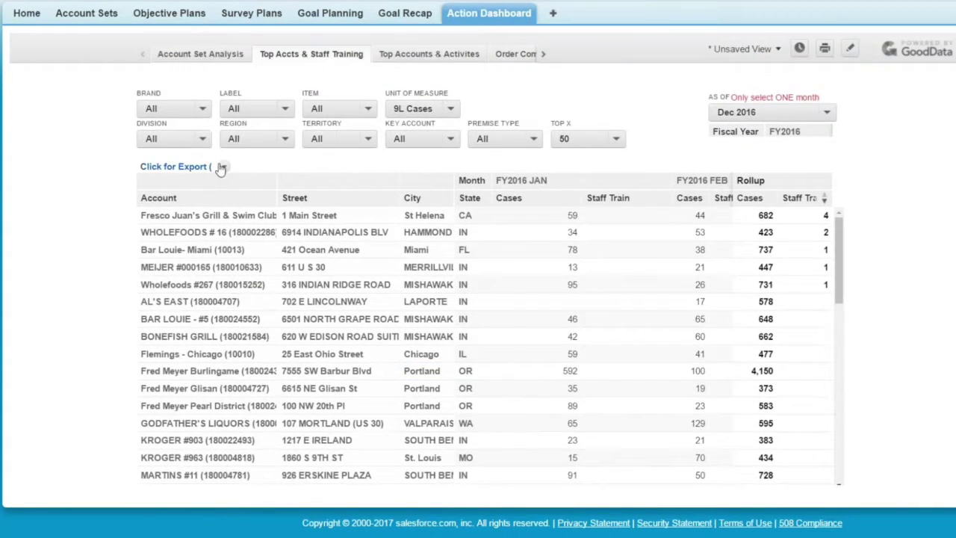
- Export the Top X w Staff Training report as a CSV file
click(224, 169)
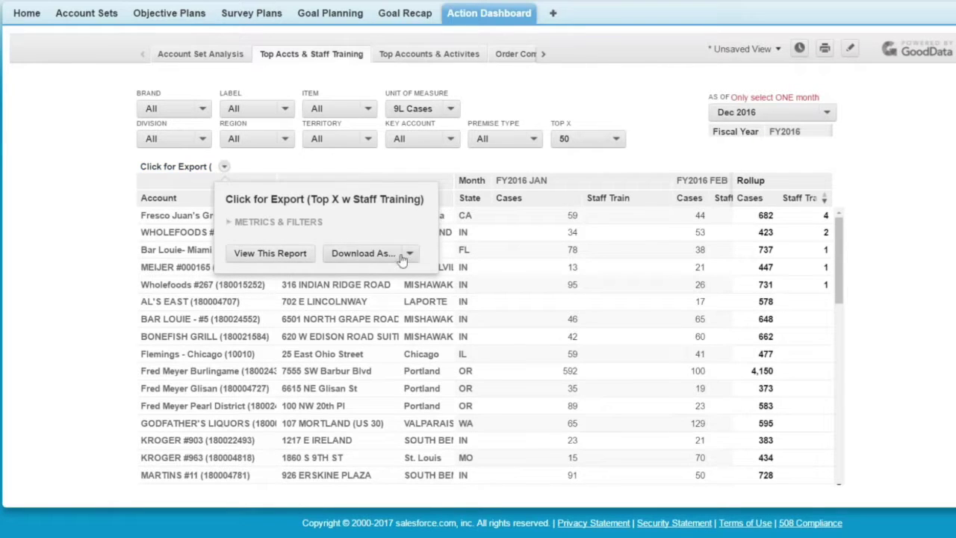
click(410, 256)
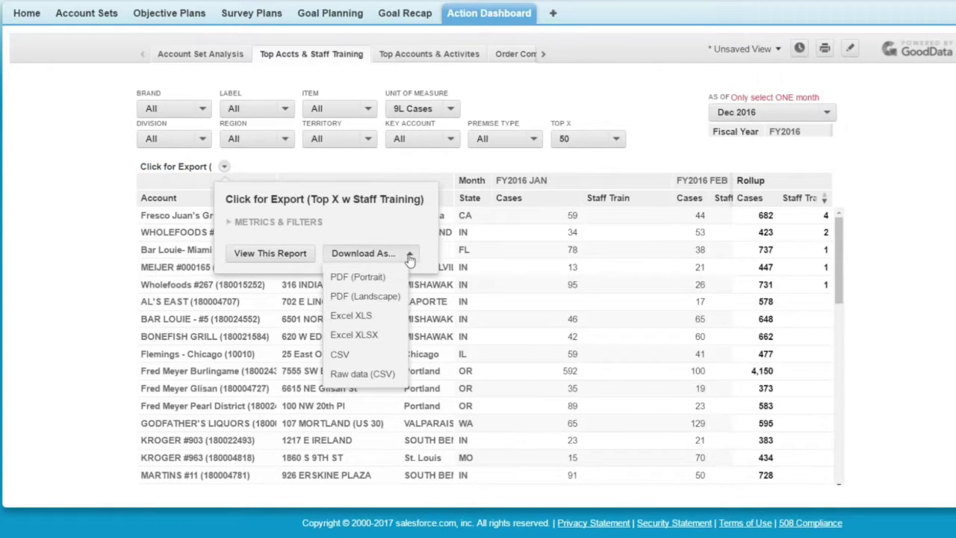
click(342, 356)
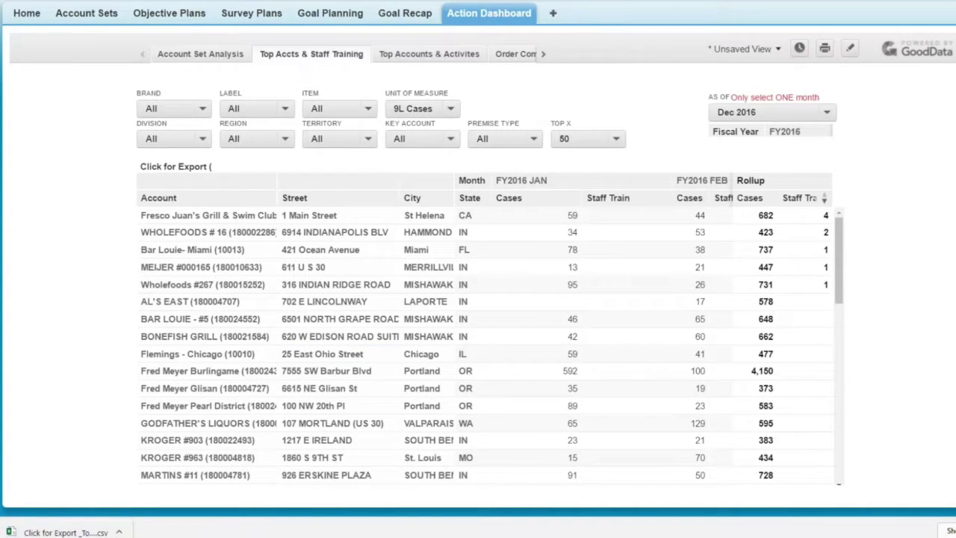
- Create and save a new objective plan with the description "Eagle Malbec Staff Training in Top 50"
right_click(171, 20)
click(185, 23)
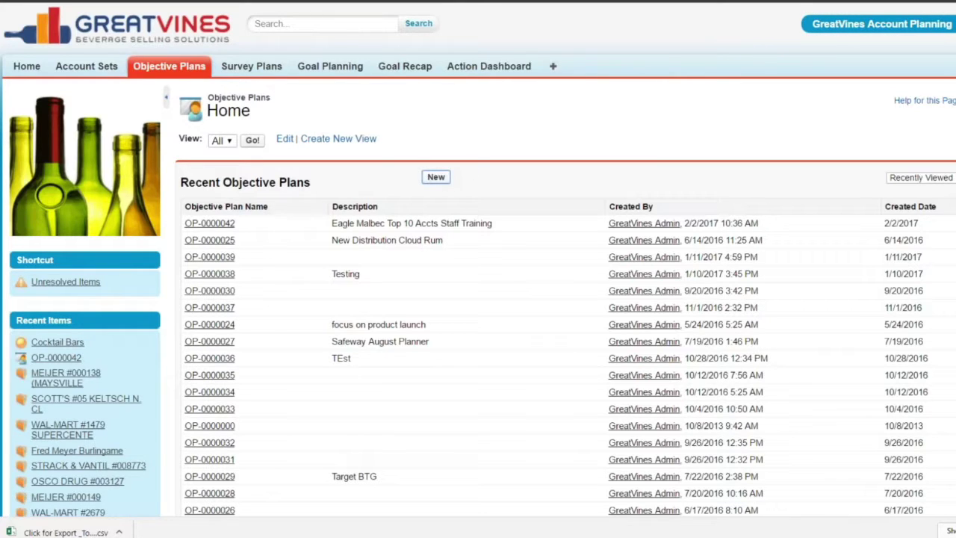
click(437, 177)
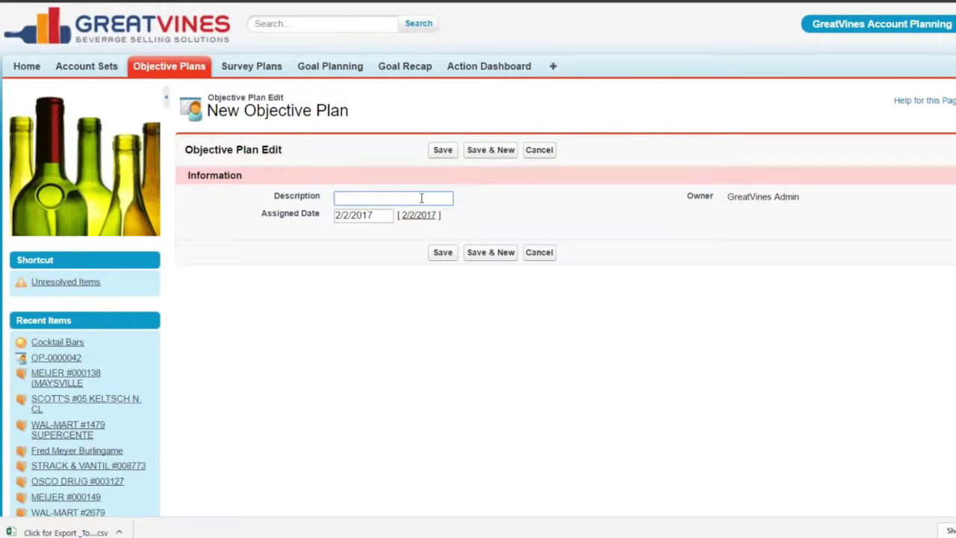
text(Eagle Malbec Staf)
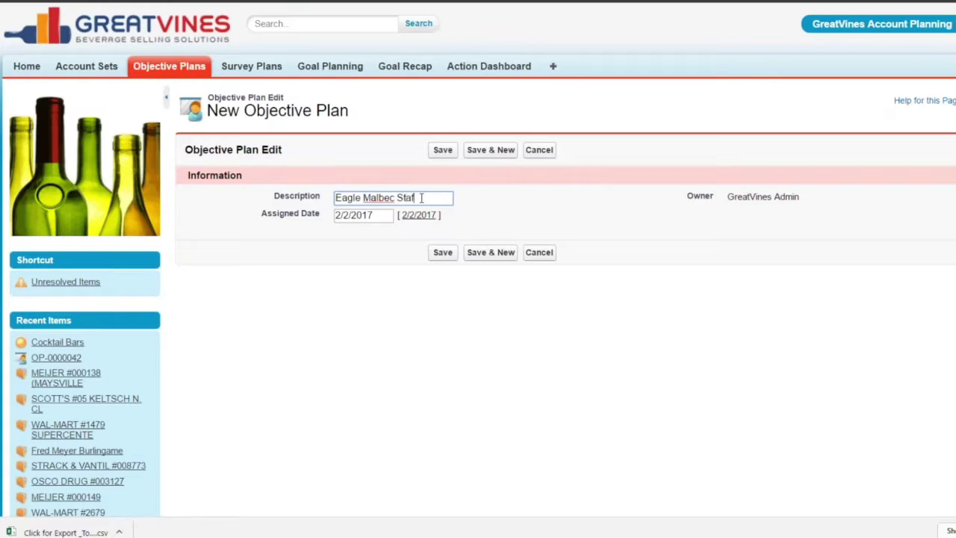
text(f Training i)
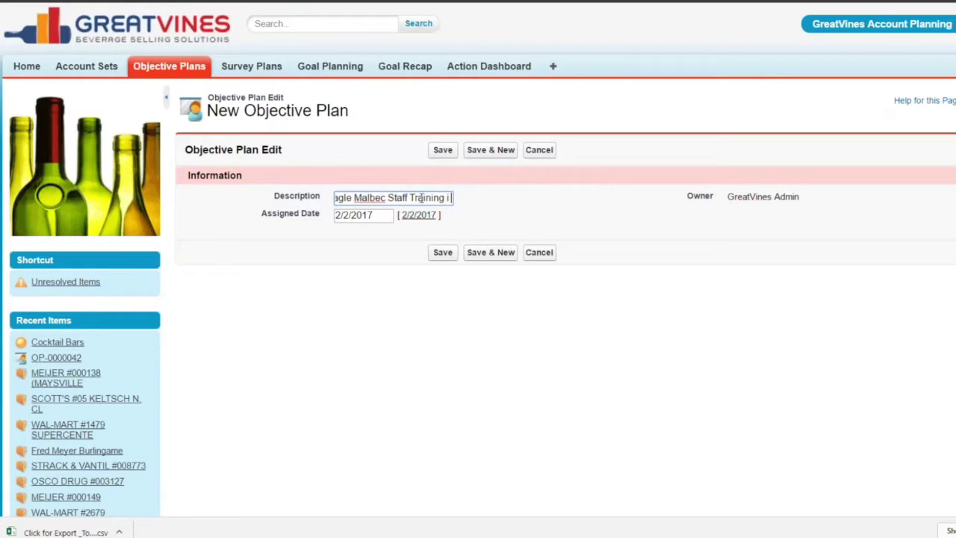
text(n)
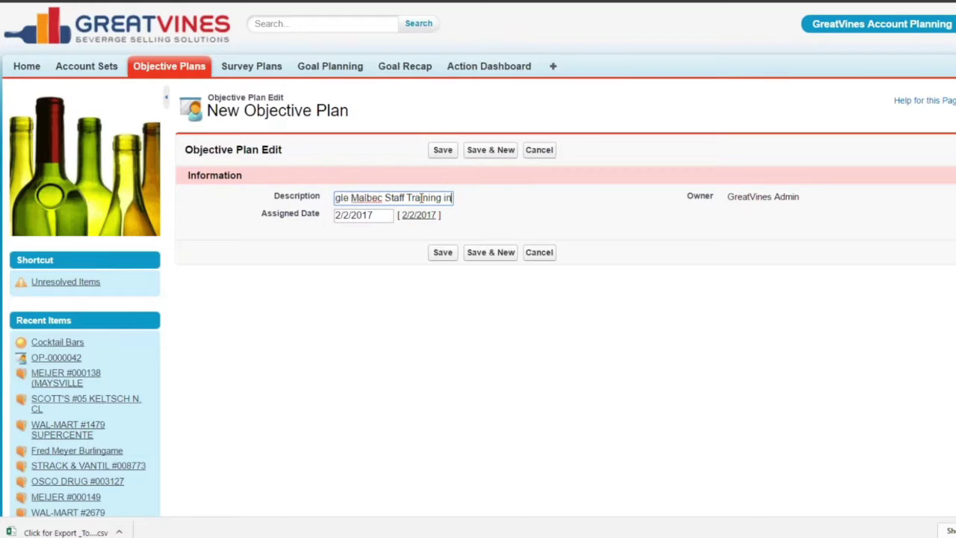
text( Top)
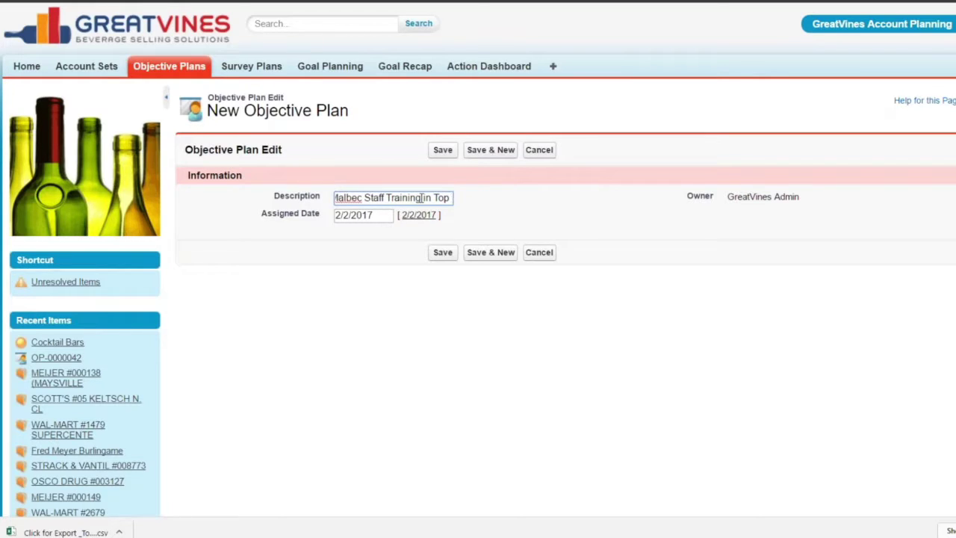
text( 50)
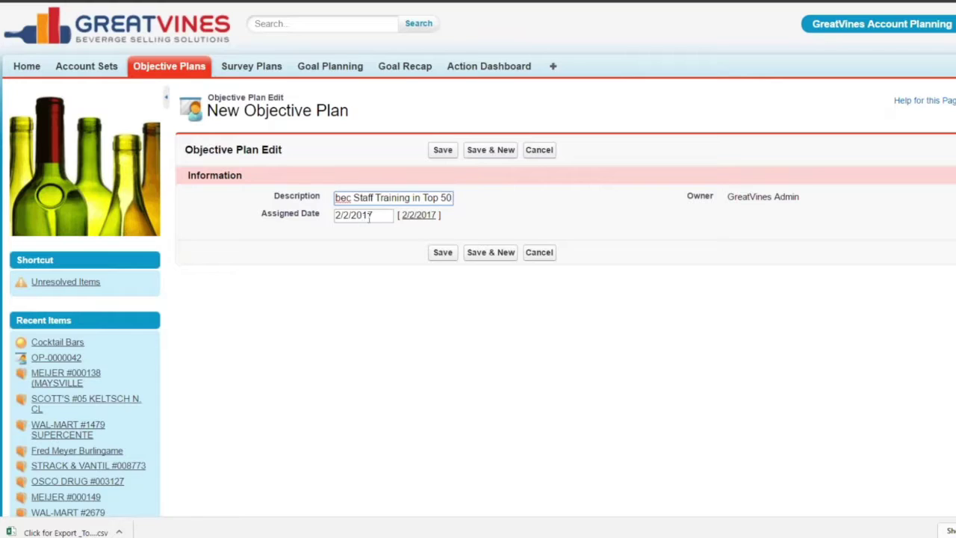
click(444, 252)
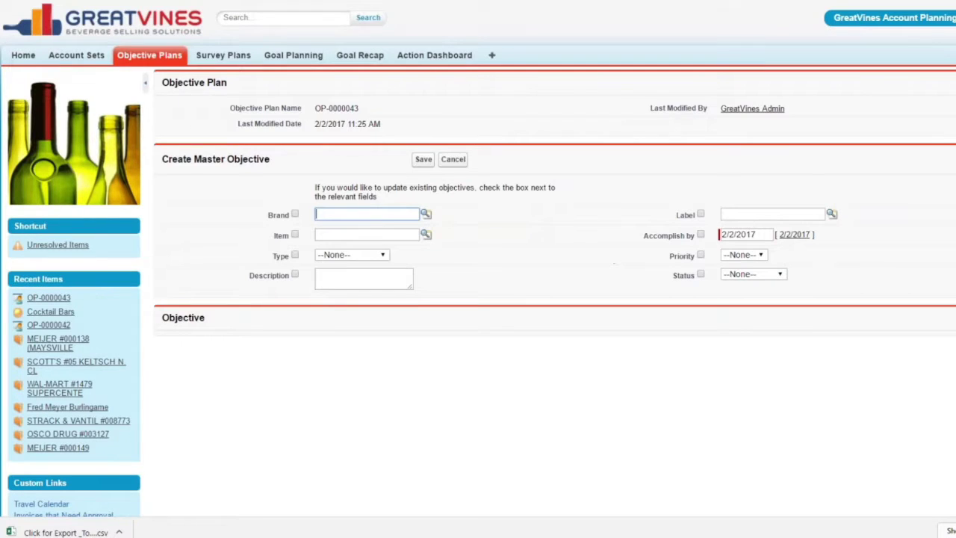
- Look up "eagle" for the master objective's label and choose Eagle Eye Malbec
click(815, 218)
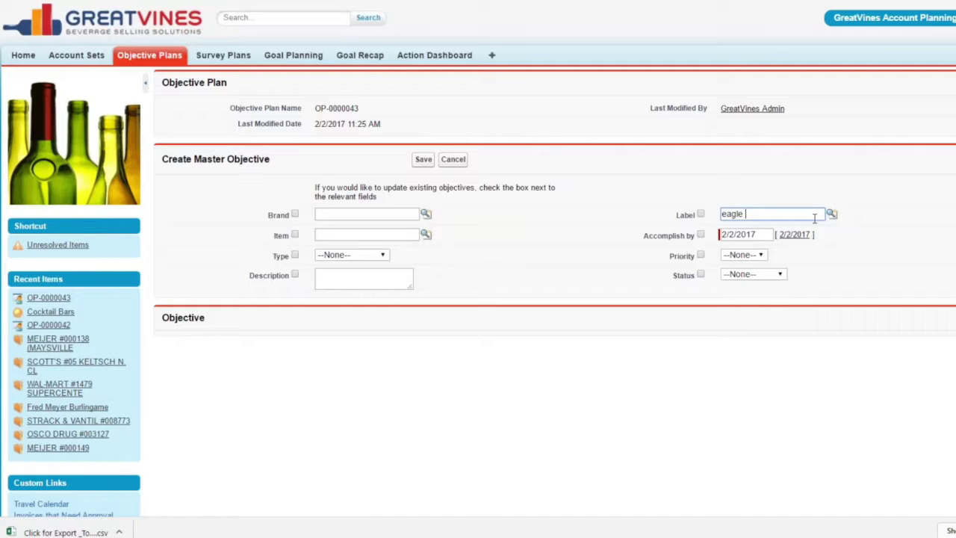
click(832, 214)
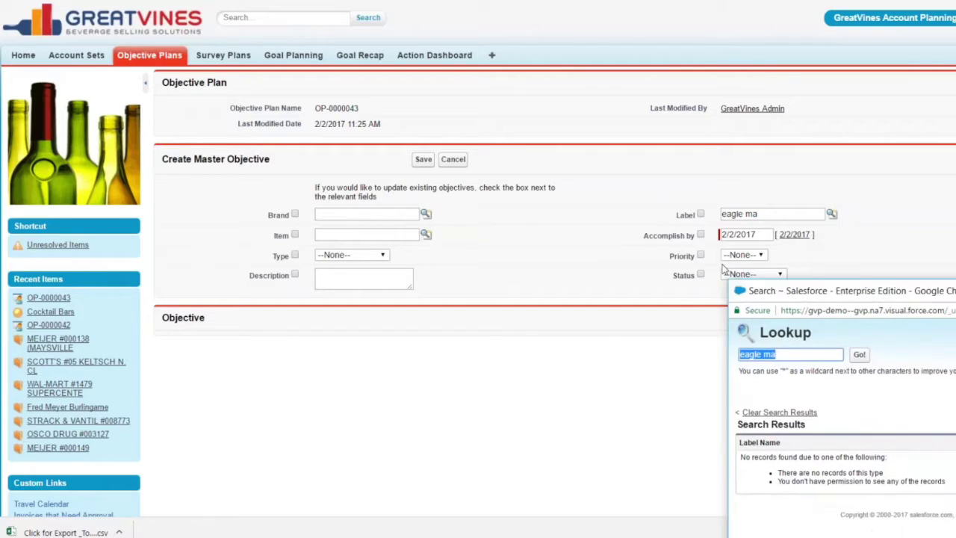
click(438, 217)
key(BackSpace)
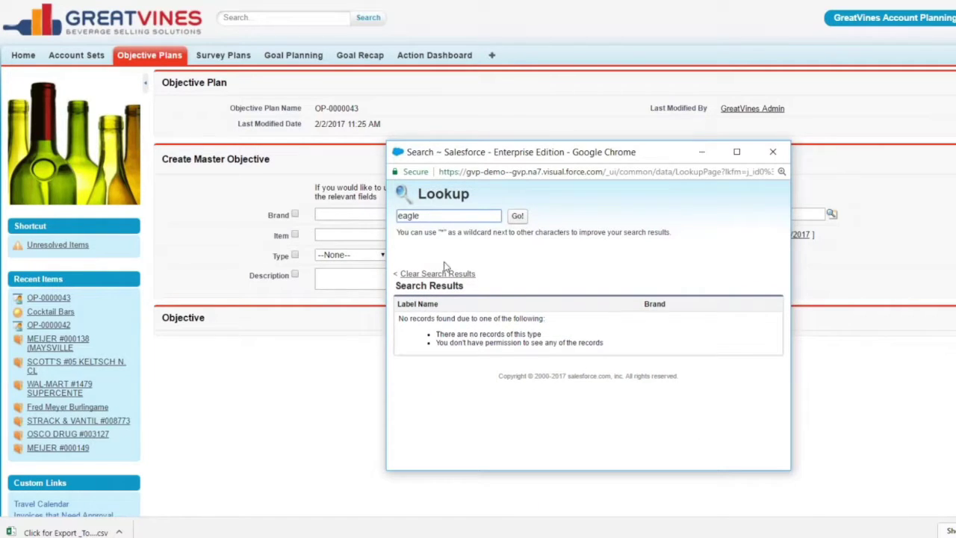
click(517, 216)
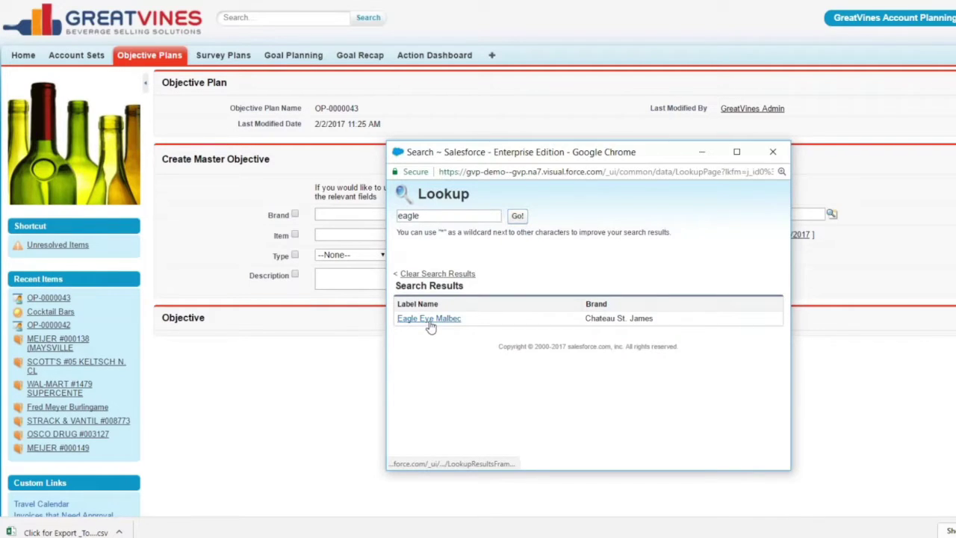
click(428, 319)
- Set the master objective's accomplish-by date to 3/31/2017, priority to Medium and status to Not Started
click(747, 234)
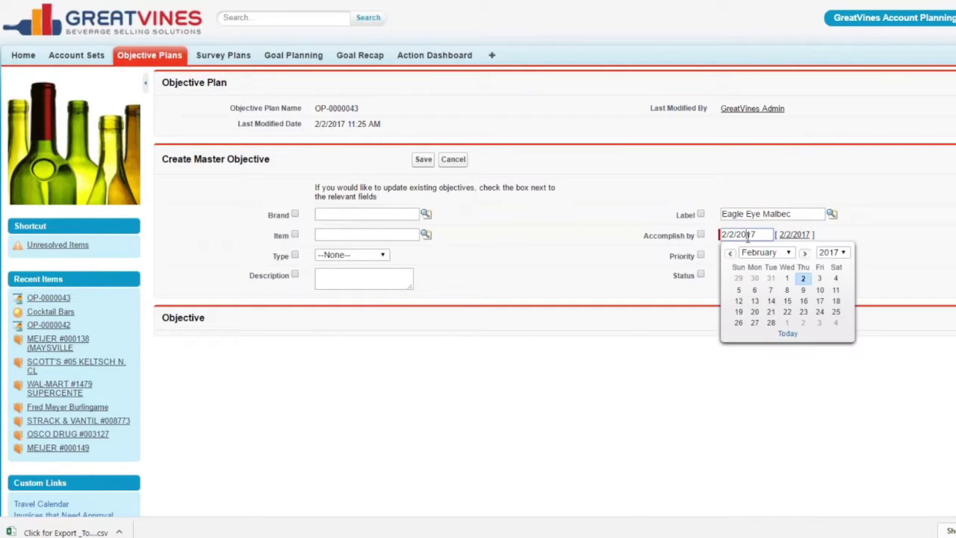
click(804, 255)
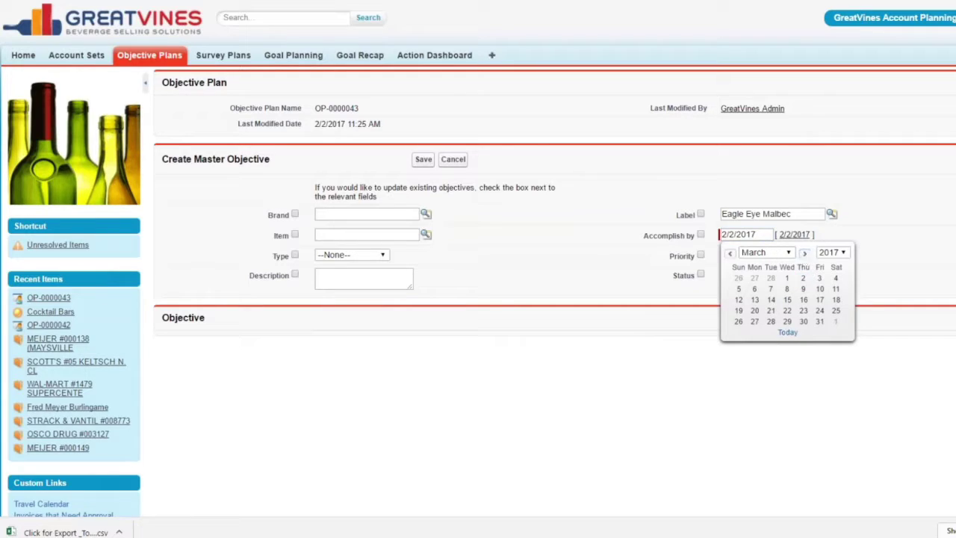
click(819, 323)
click(754, 256)
click(750, 290)
click(773, 276)
click(743, 297)
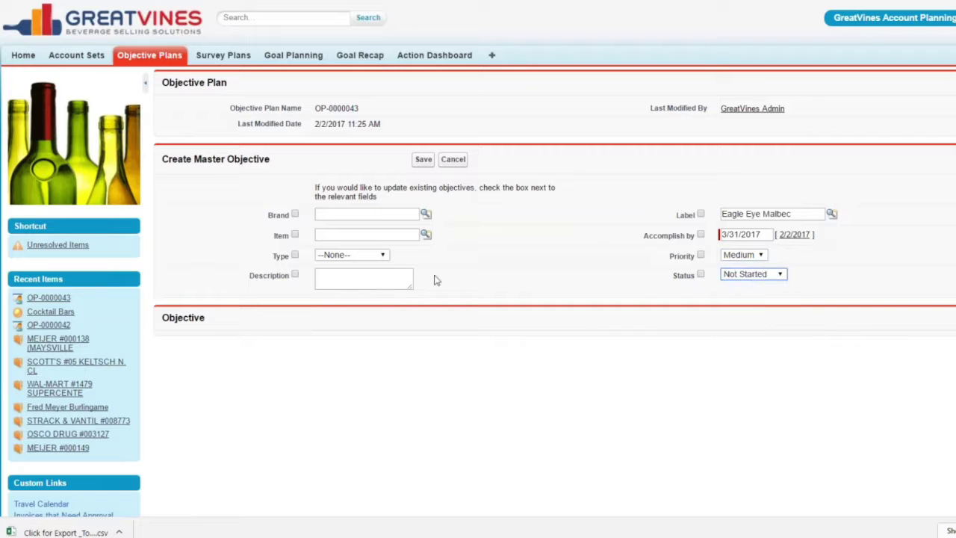
- Set the objective type to Staff Training, describe it as "Execute staff training in this top 50 account." and save the master objective
click(383, 255)
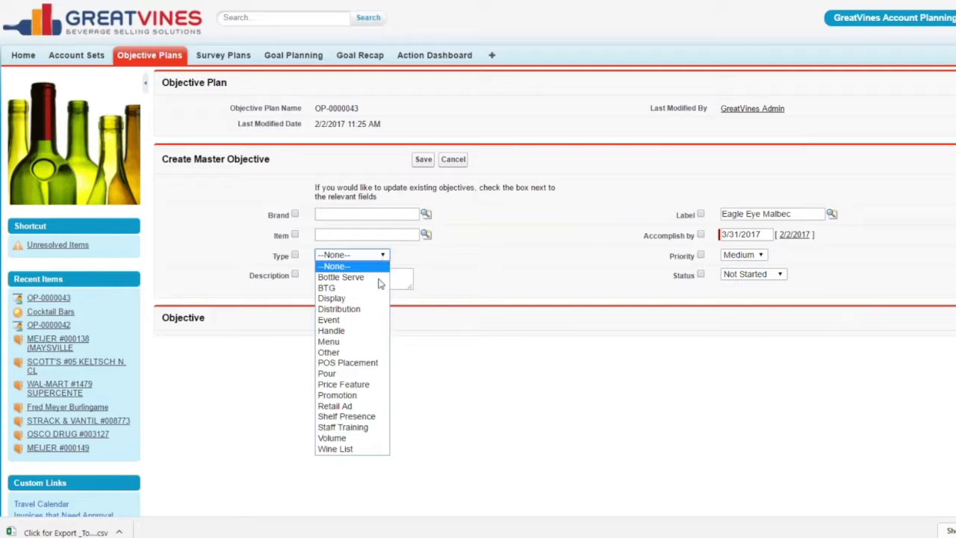
click(359, 431)
click(353, 282)
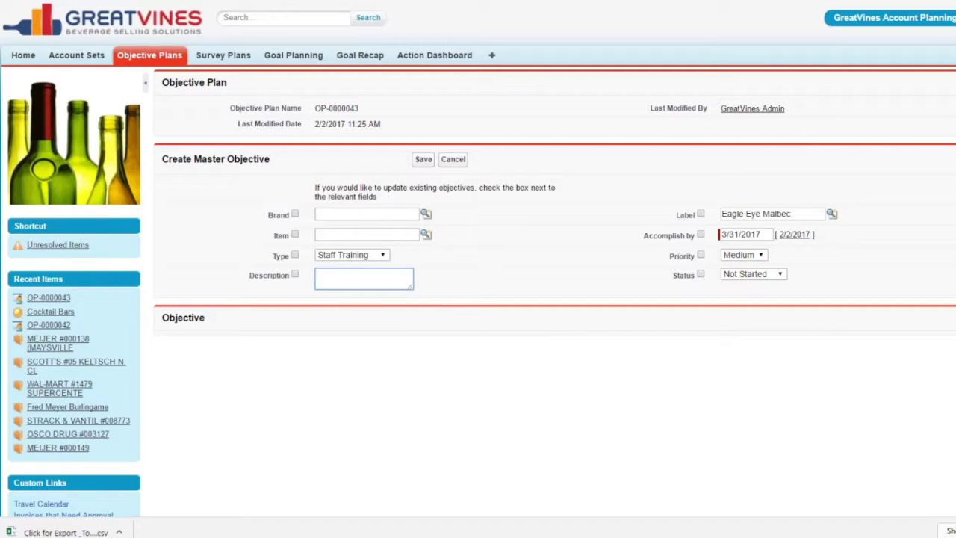
text(Execute staff training in)
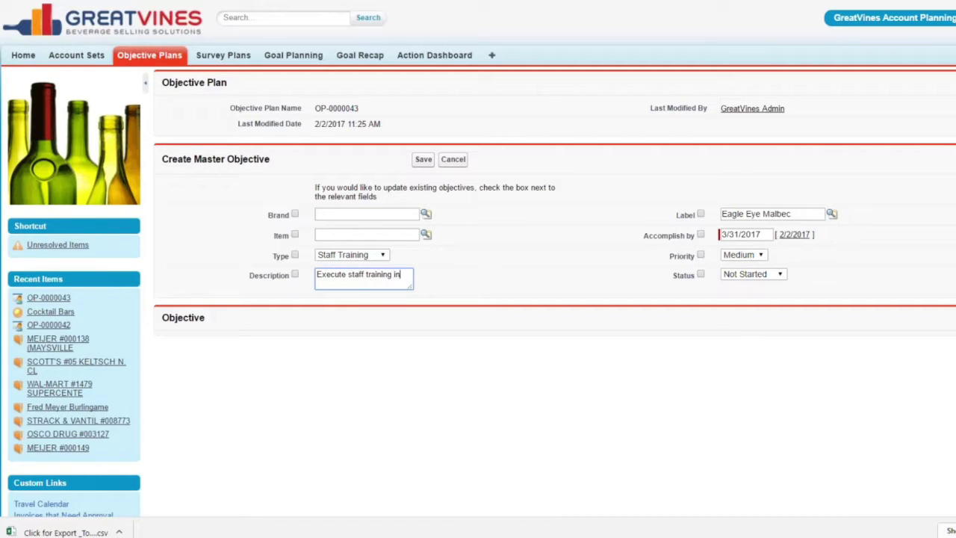
text( to)
text(is top)
text( 50)
text( account)
click(366, 284)
text(c)
key(End)
click(423, 161)
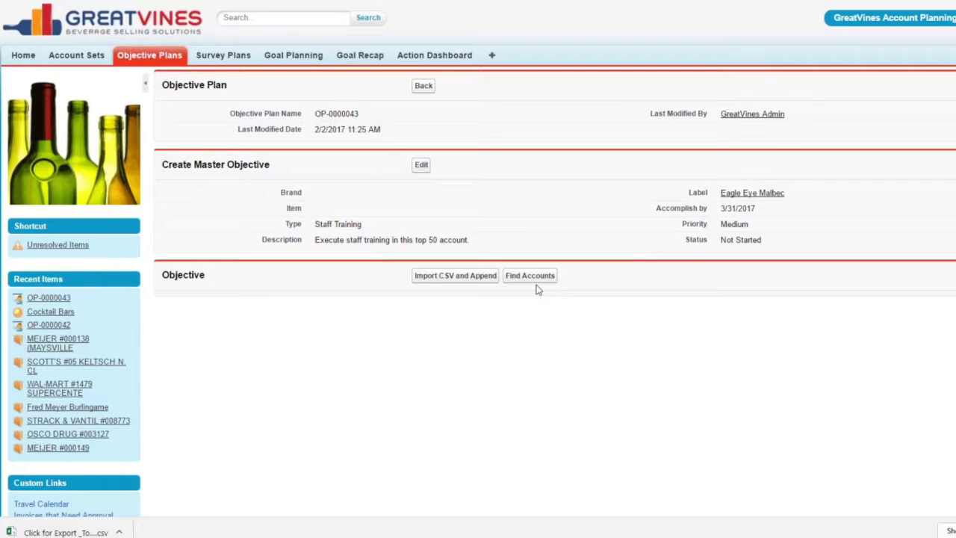
- Set up a CSV import for the plan's objectives with User ID as the user import type and the header row skipped
click(453, 282)
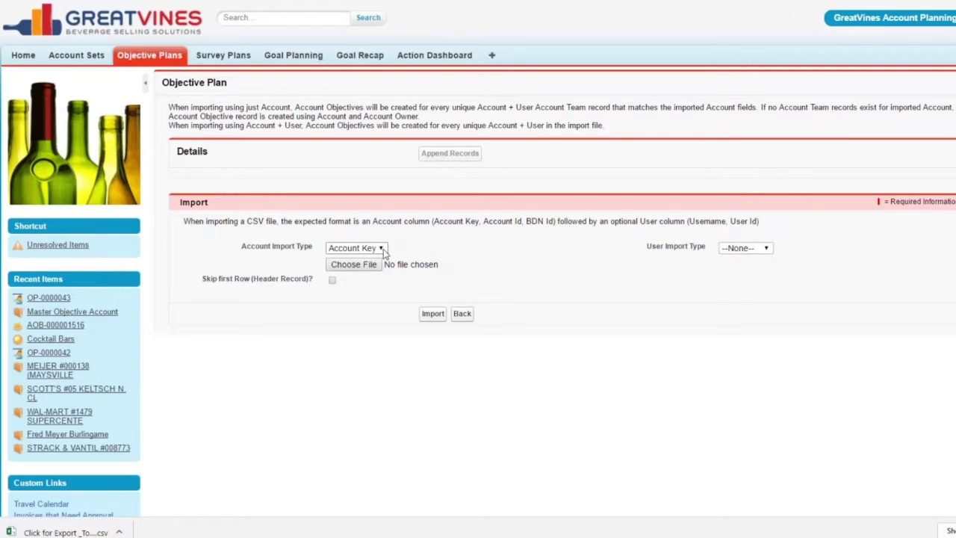
click(767, 249)
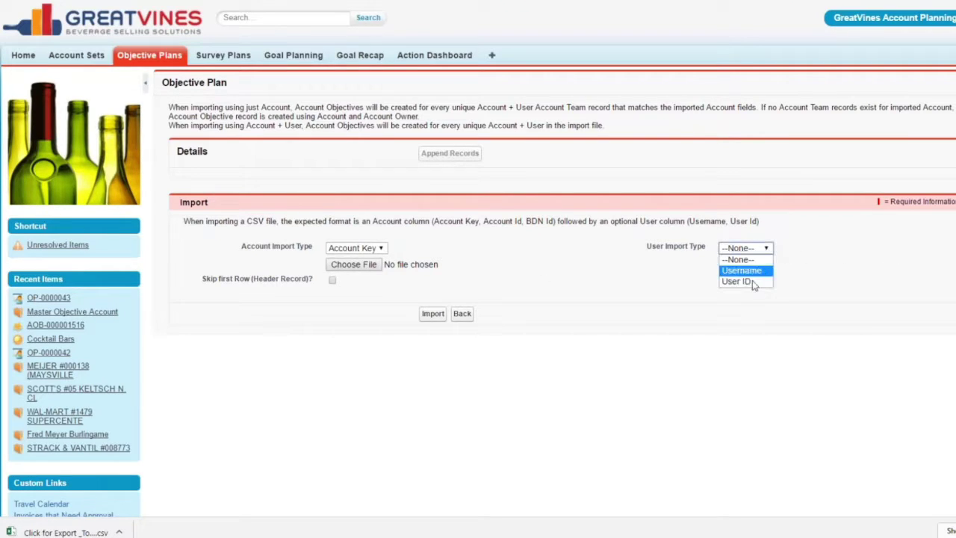
click(752, 285)
click(333, 281)
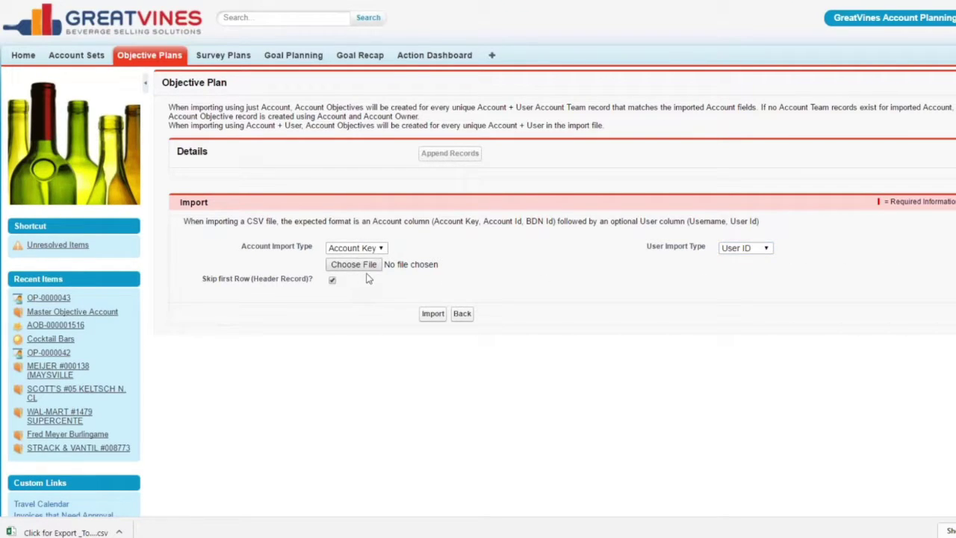
- Import the newest "Click for Export _Top X w Staff Training" CSV file and append its records to the objective plan
click(367, 269)
scroll(316, 199, down, 8)
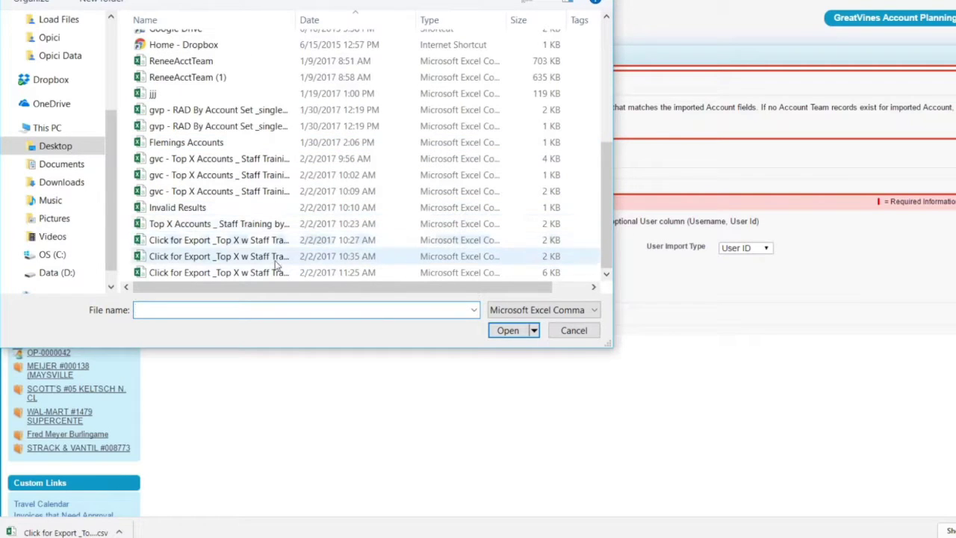
click(237, 274)
double_click(237, 273)
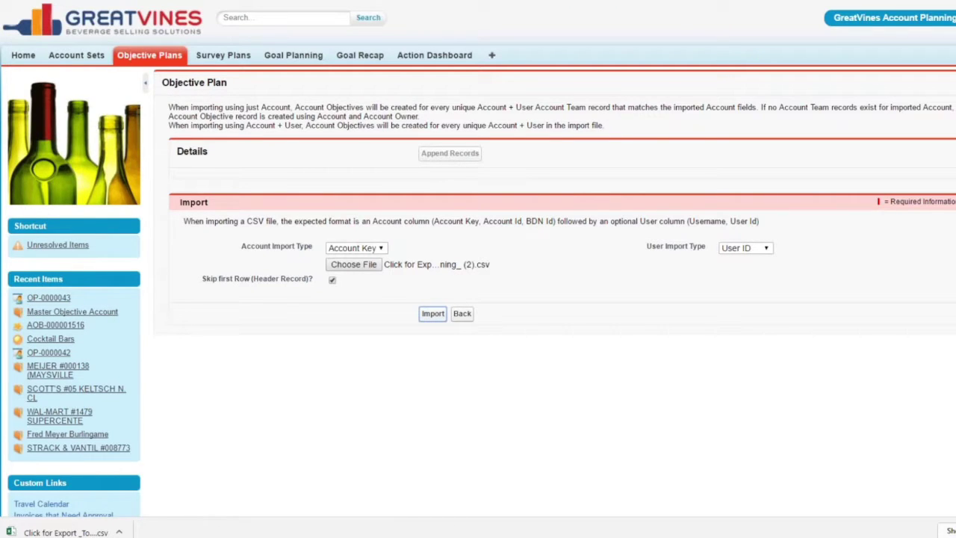
click(432, 313)
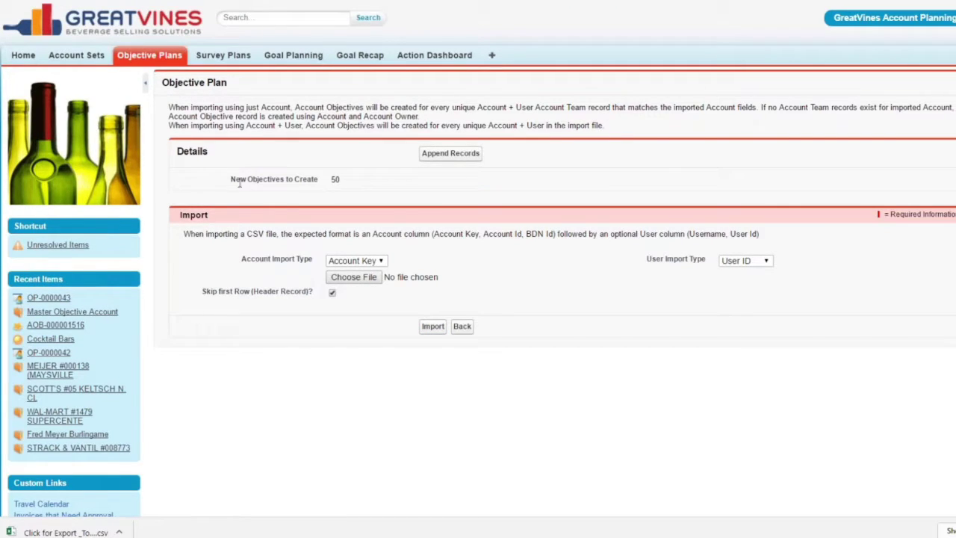
click(452, 153)
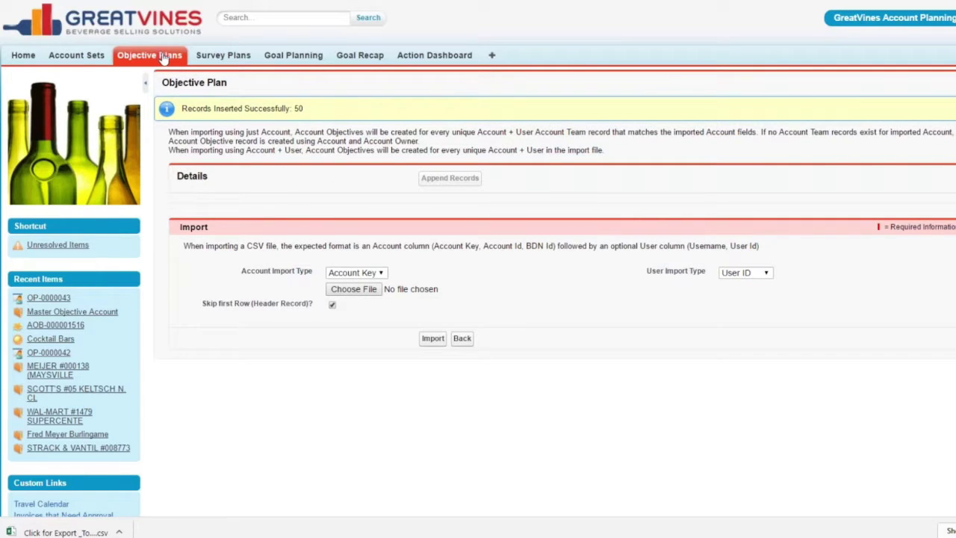
- Return from the import to the objective plan and review the account objectives listed under the master objective
click(465, 340)
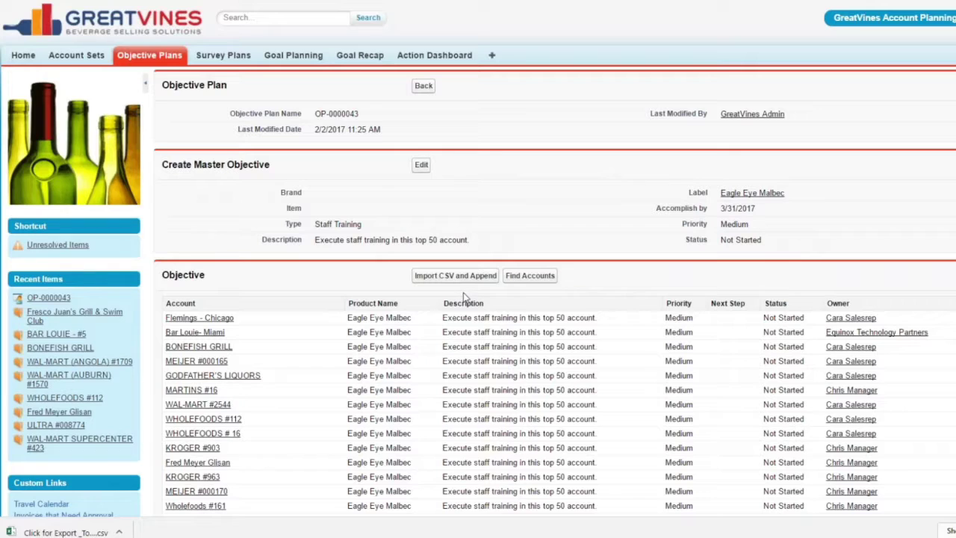
scroll(465, 297, down, 6)
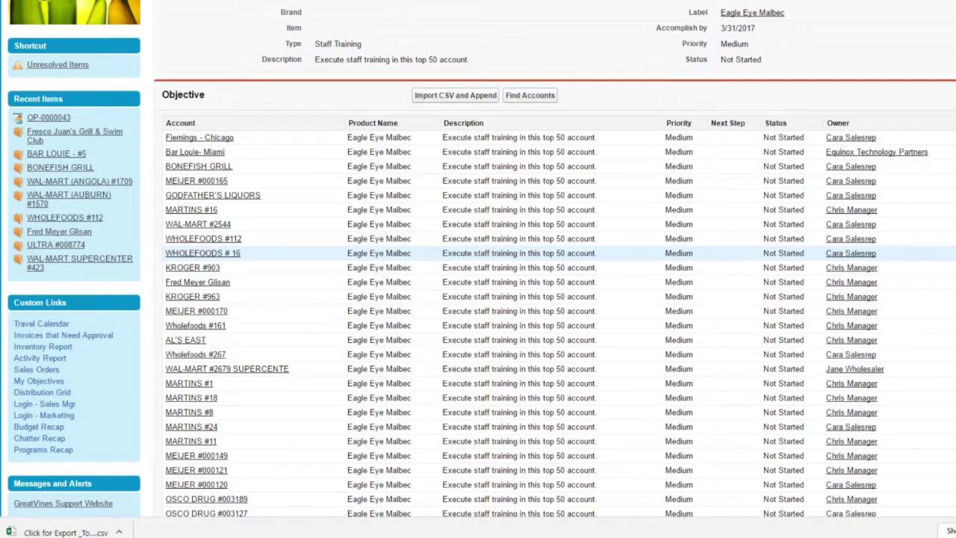
scroll(478, 269, up, 6)
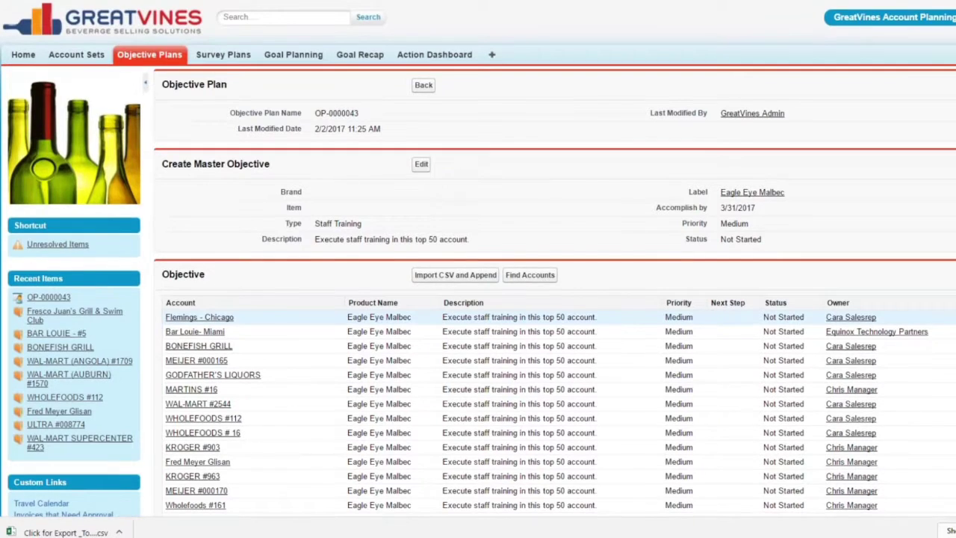
scroll(478, 269, down, 8)
scroll(526, 172, up, 5)
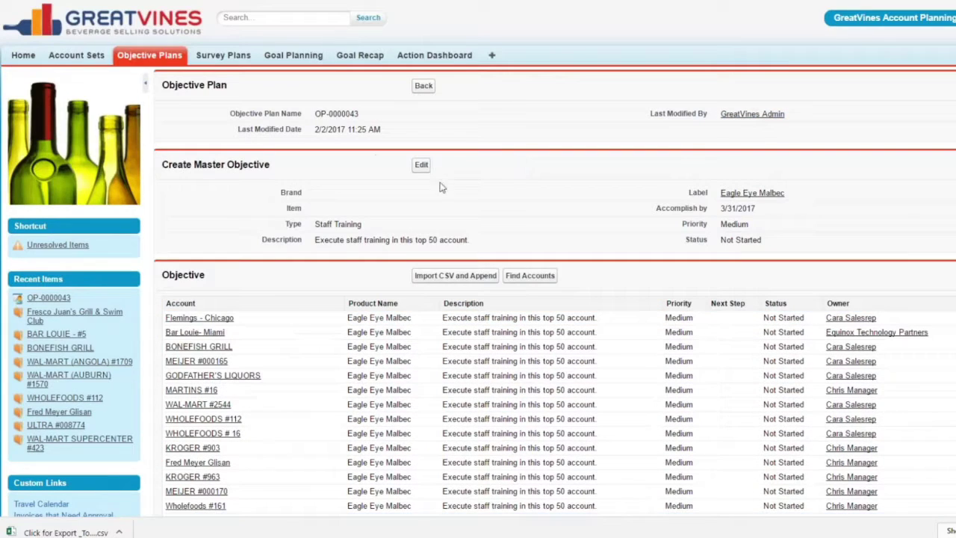
- Open the "Eagle Malbec Staff Training in Top 50" plan from the objective plans list and examine its status report and objectives
click(149, 54)
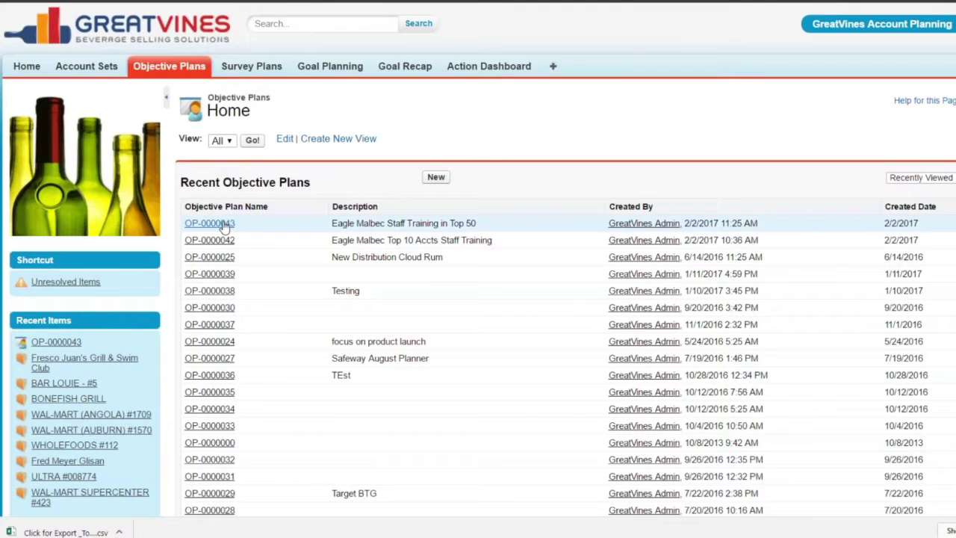
click(216, 223)
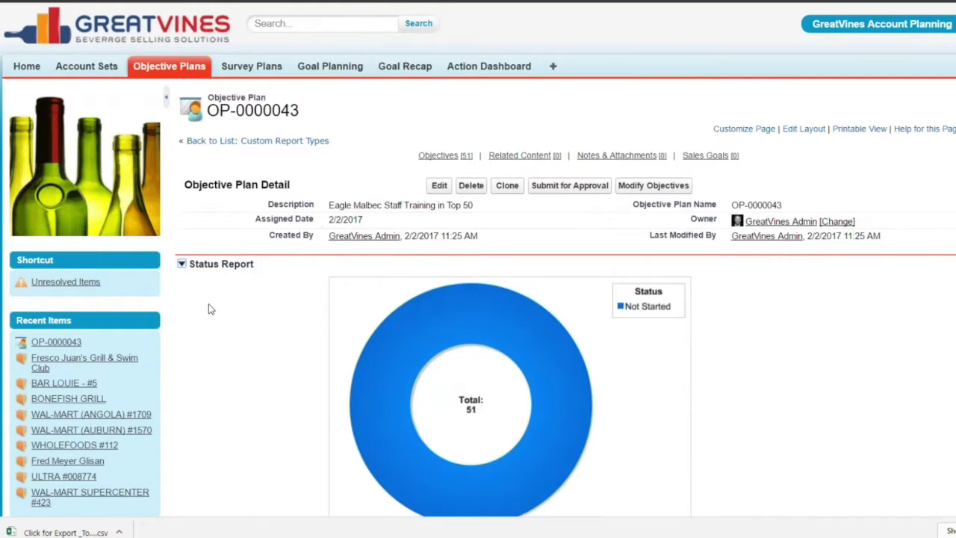
scroll(210, 310, down, 3)
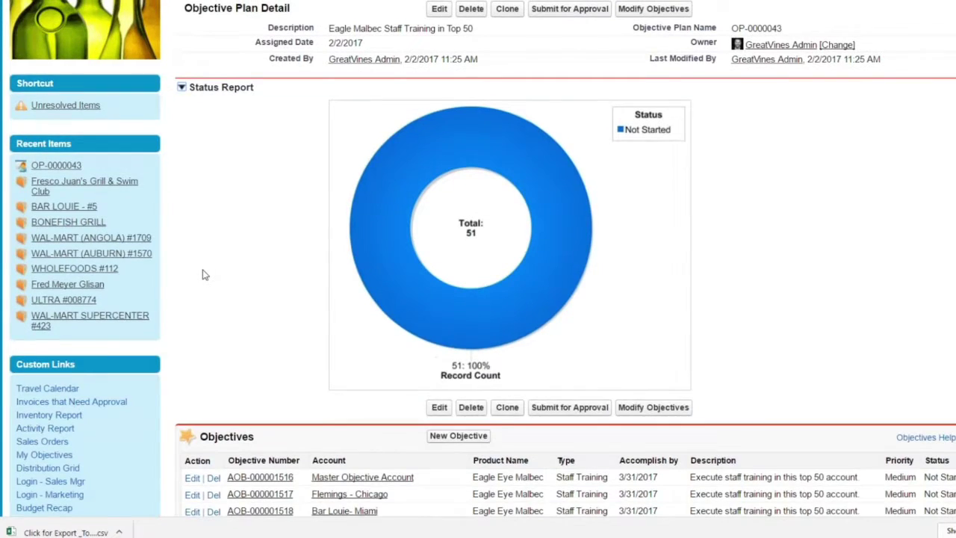
scroll(202, 275, down, 1)
scroll(202, 275, down, 10)
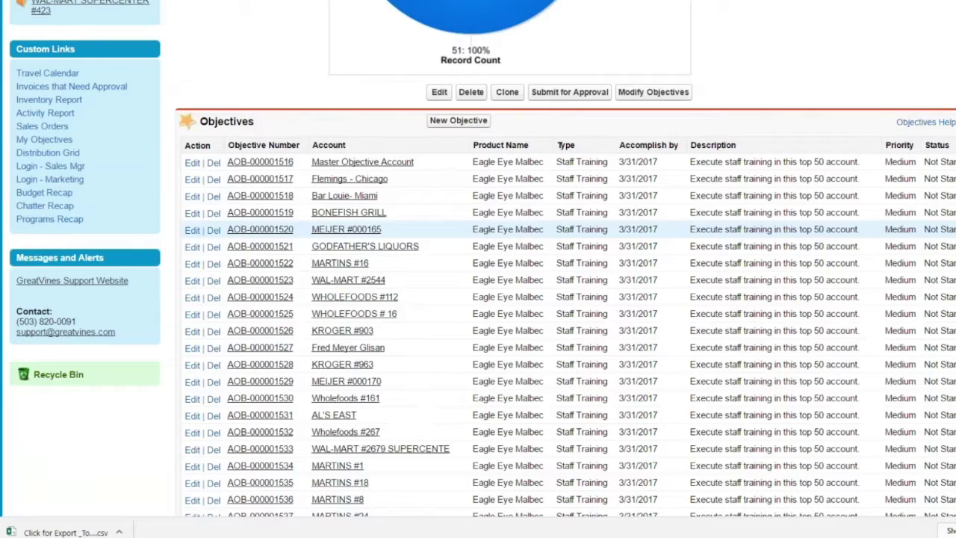
scroll(478, 359, up, 2)
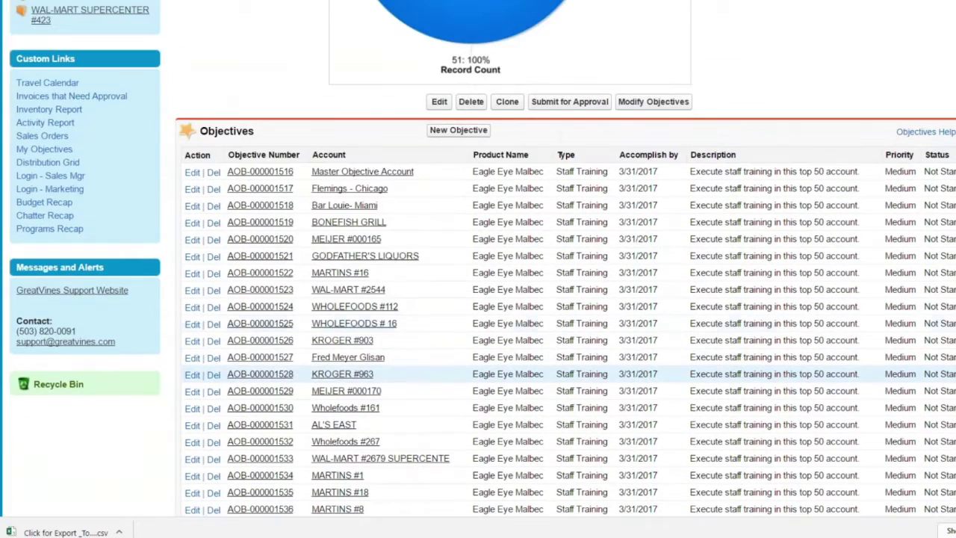
scroll(478, 269, up, 7)
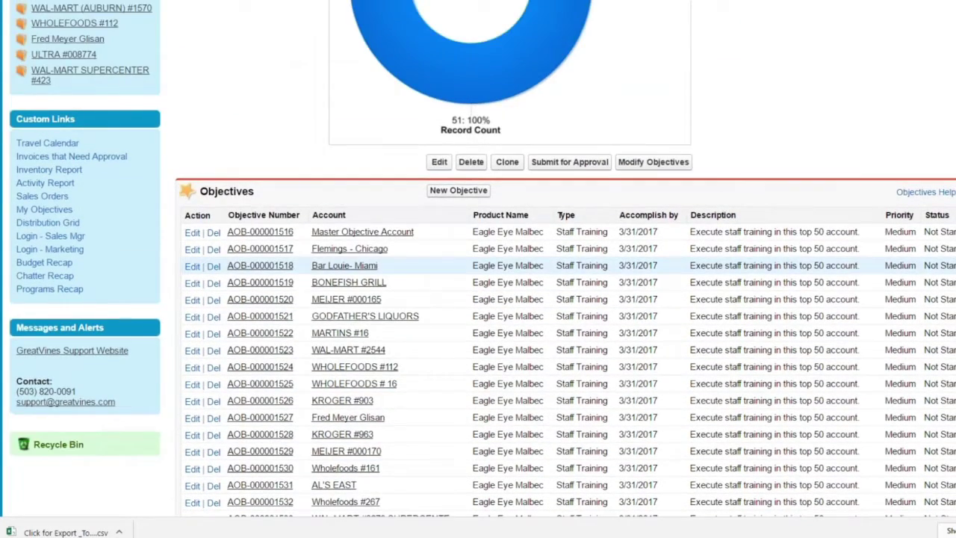
scroll(486, 187, up, 2)
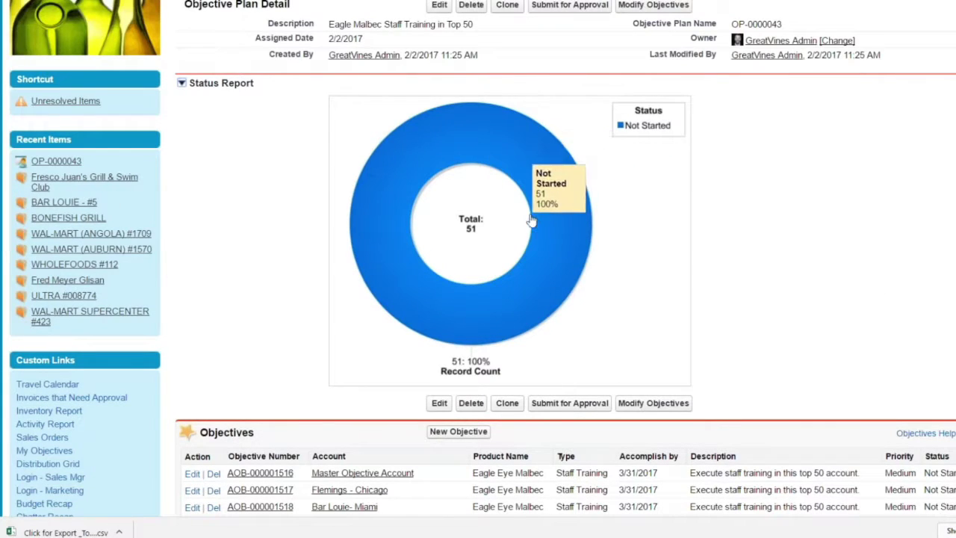
mouse_move(496, 284)
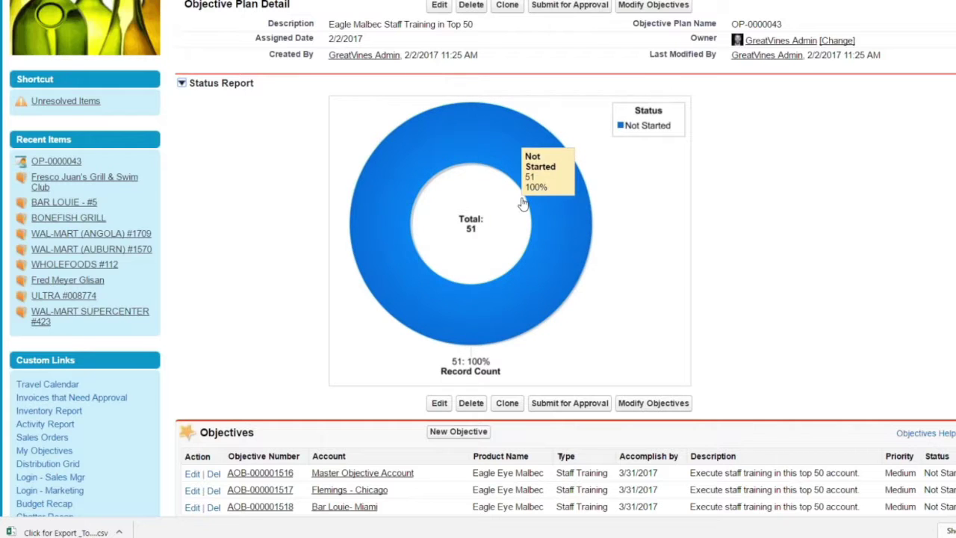
scroll(693, 279, up, 3)
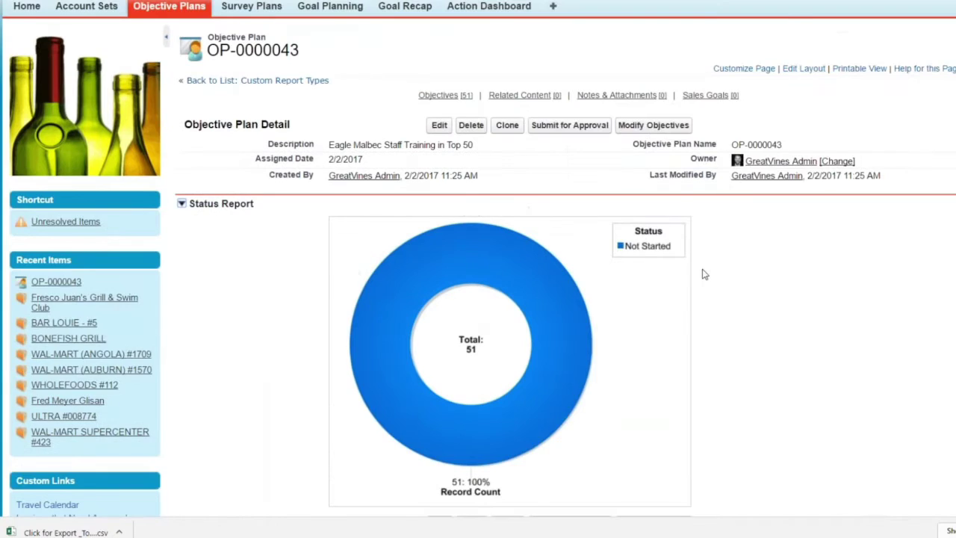
- Open the plan's Flemings - Chicago objective and check its account, owner and label details
scroll(427, 376, down, 9)
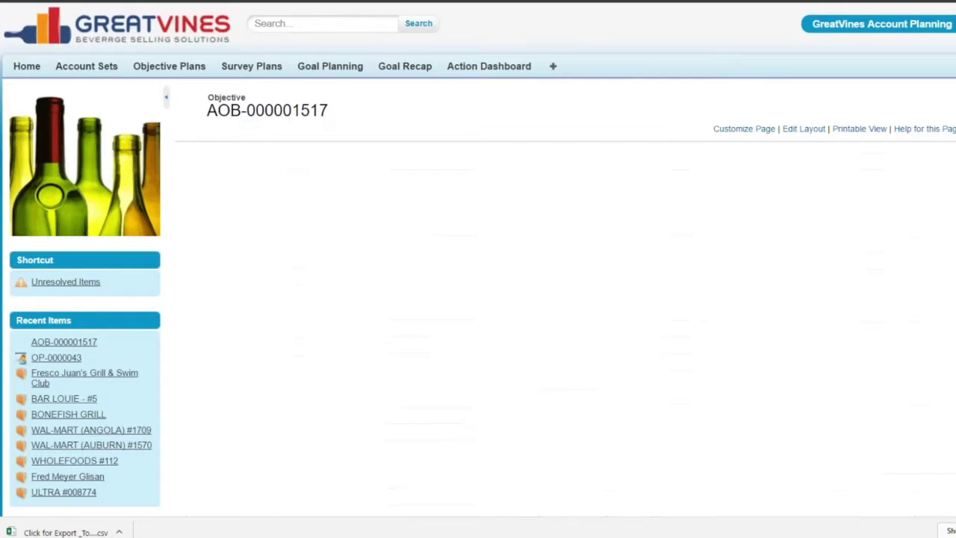
scroll(337, 205, down, 3)
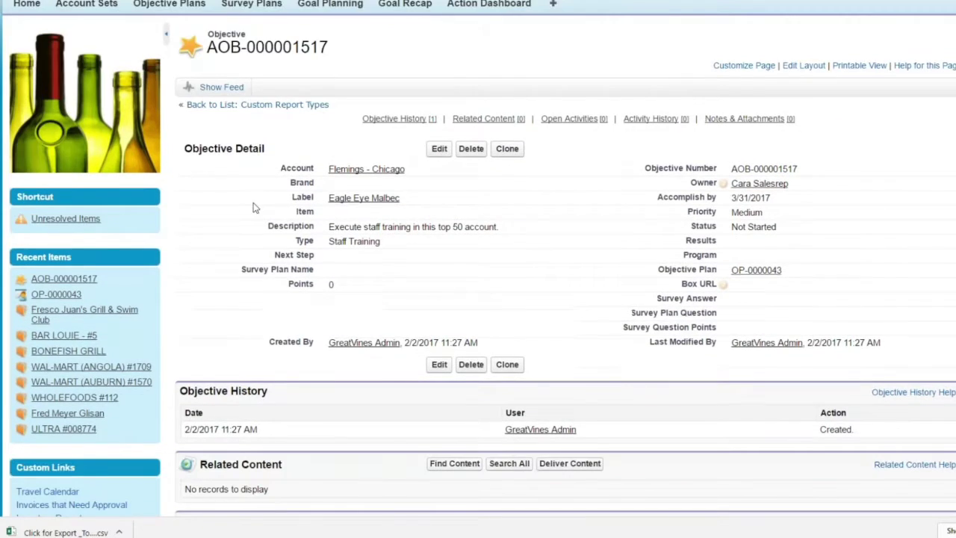
mouse_move(762, 218)
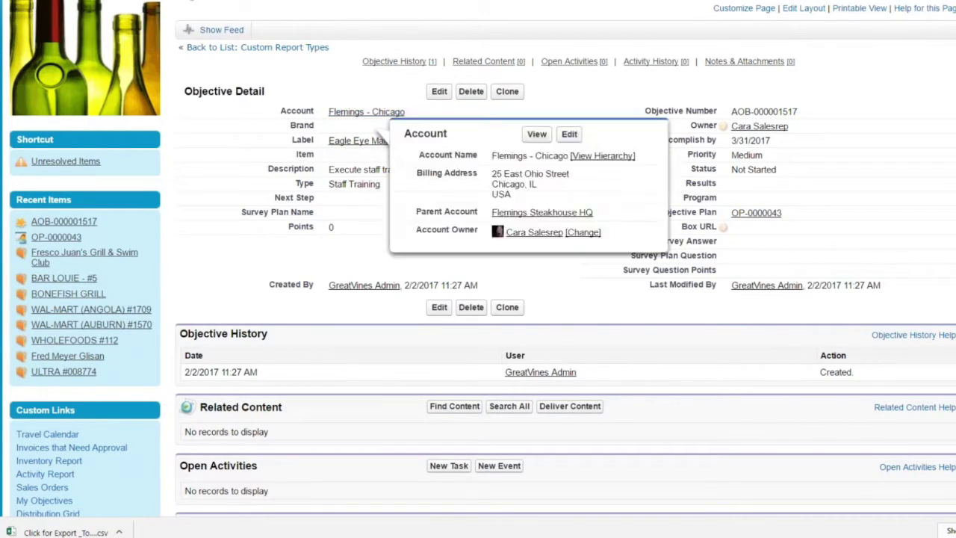
mouse_move(746, 130)
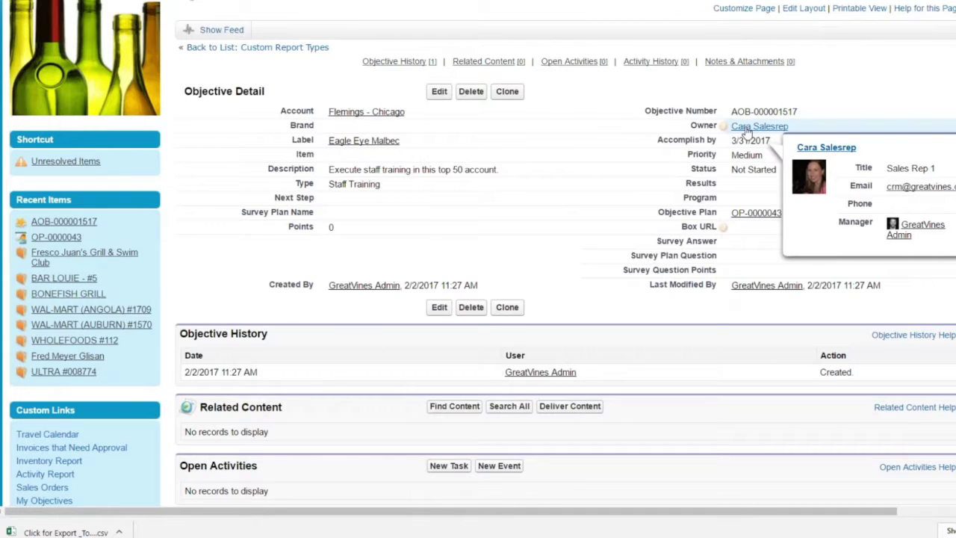
mouse_move(389, 120)
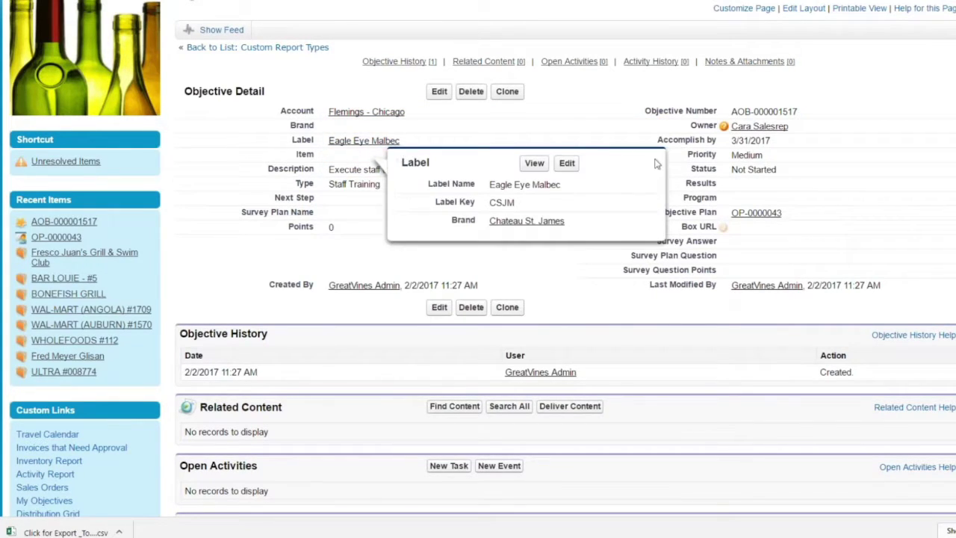
- Set the Flemings - Chicago objective's status to Closed - Won and save it
click(440, 92)
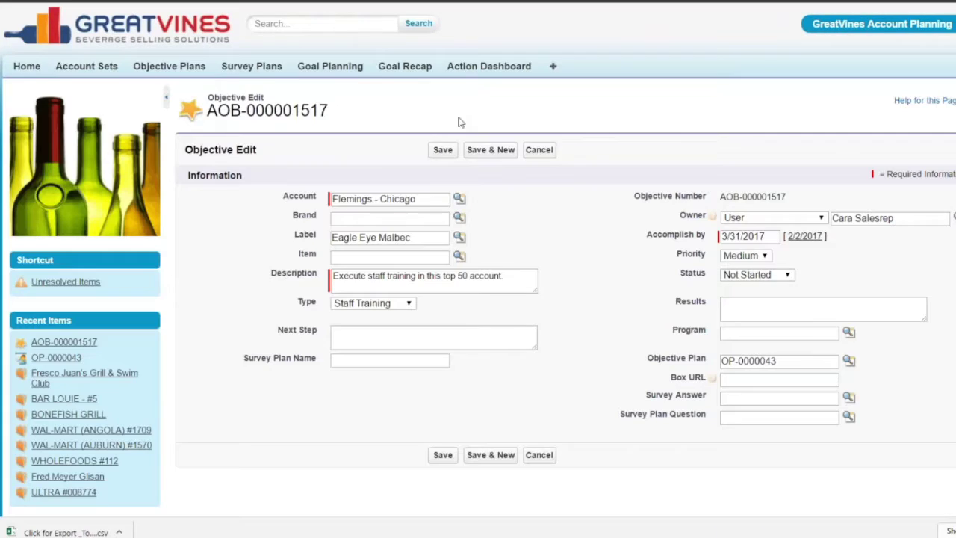
click(788, 274)
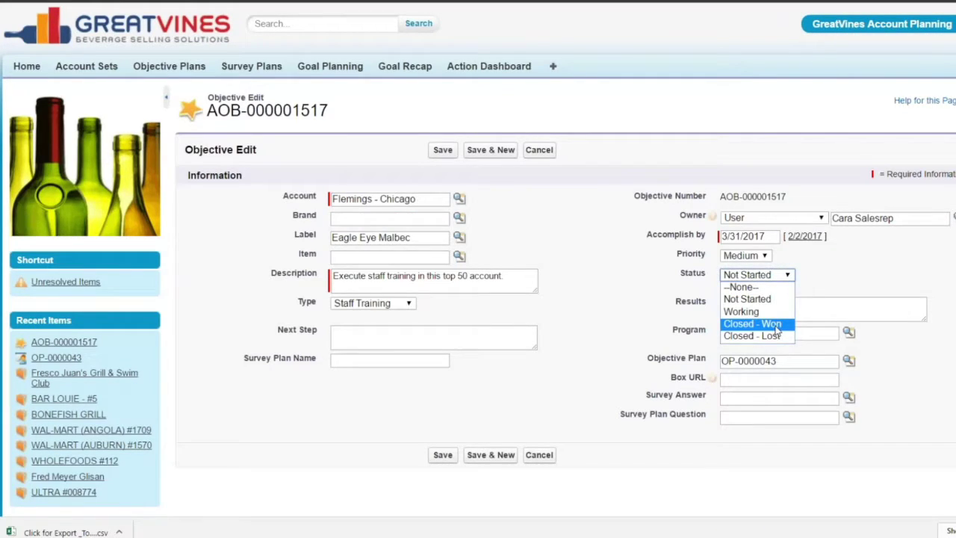
click(777, 326)
click(443, 149)
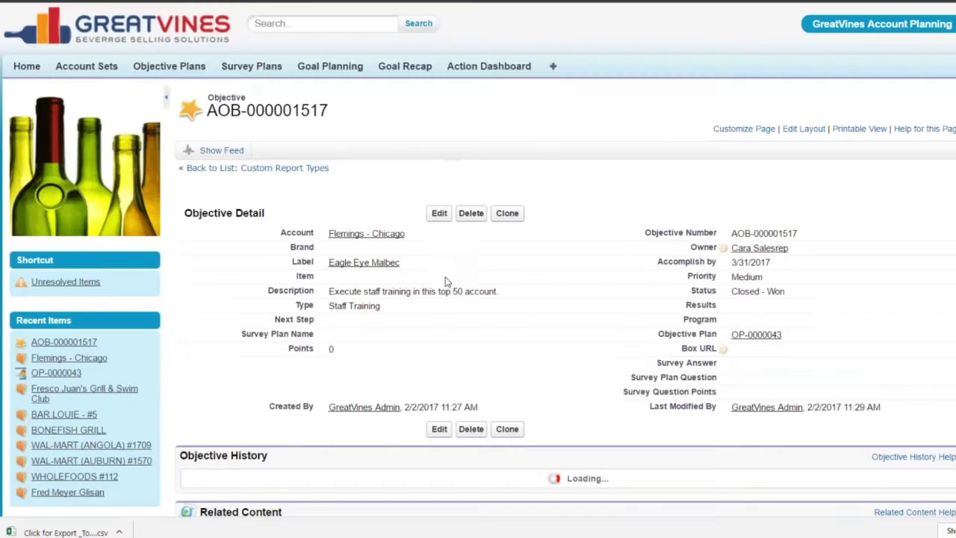
- Return to the parent objective plan from the objective and check its status report chart
click(765, 334)
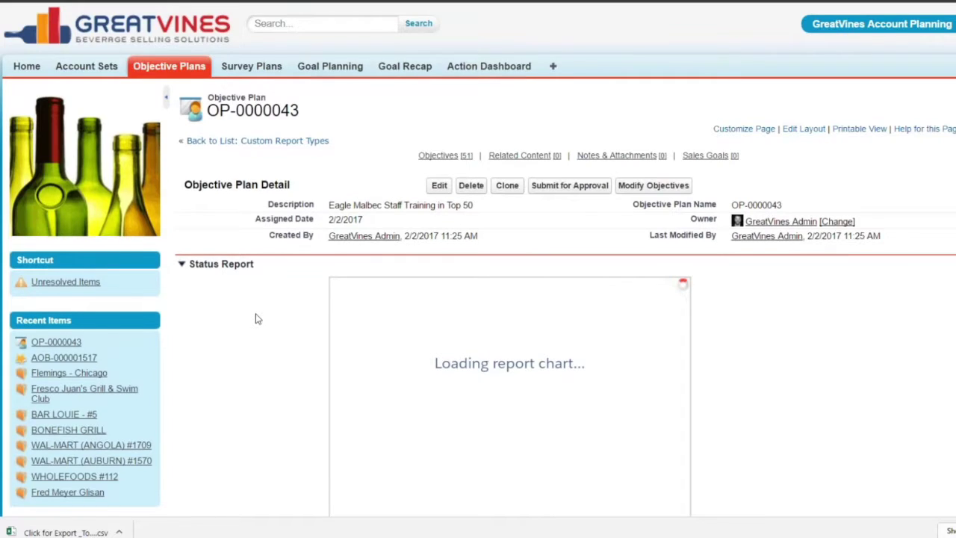
scroll(254, 319, down, 3)
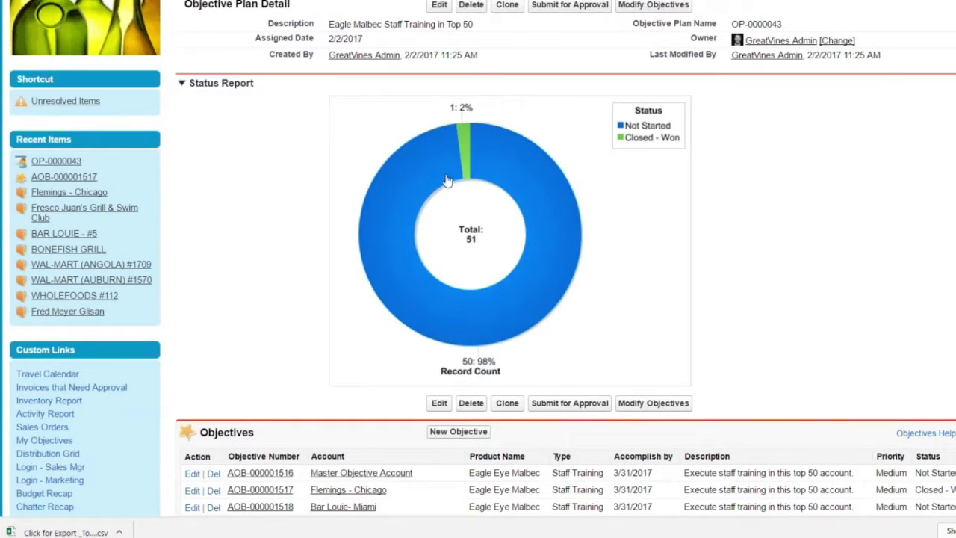
mouse_move(465, 153)
scroll(790, 328, up, 3)
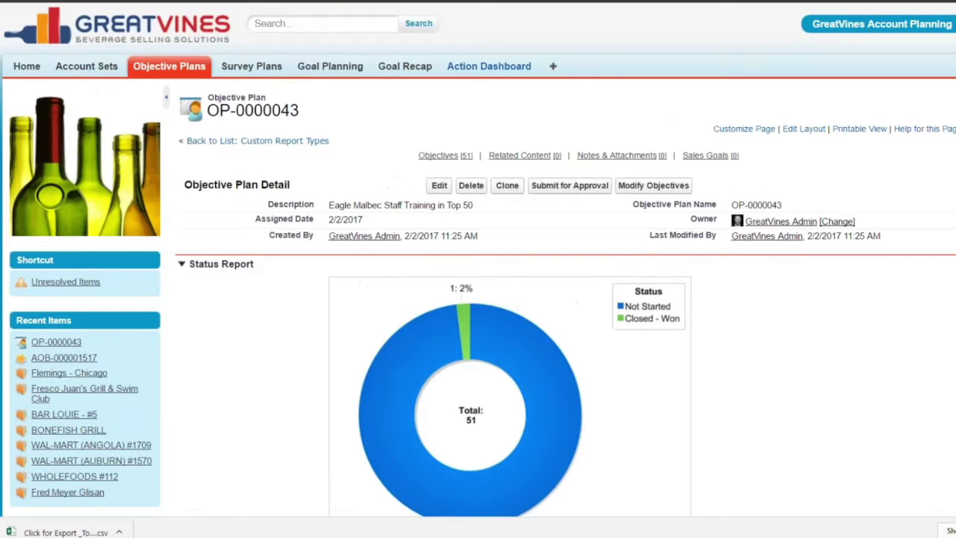
- Open the Order Commit w/o RAD report in the Action Dashboard and review the accounts' order commitments without RAD volume
click(489, 66)
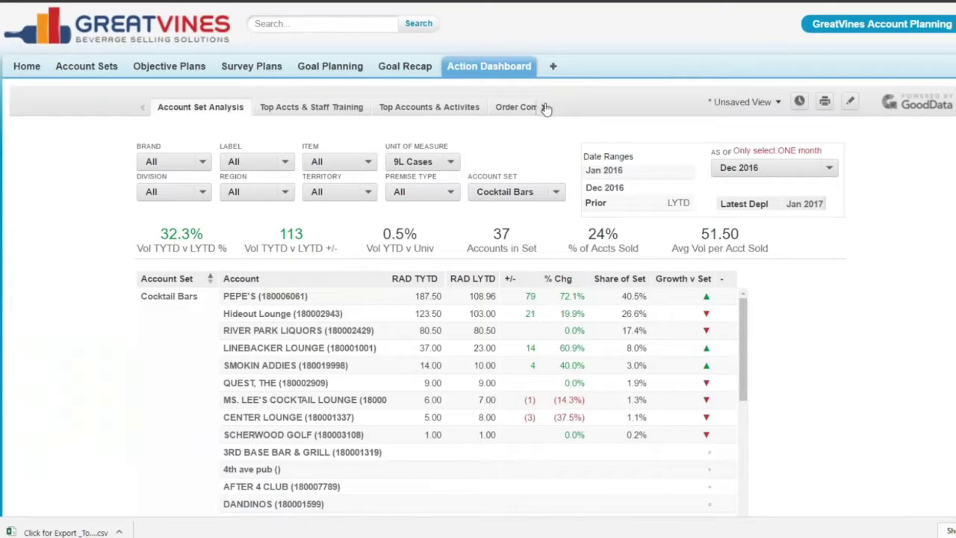
click(544, 107)
click(545, 108)
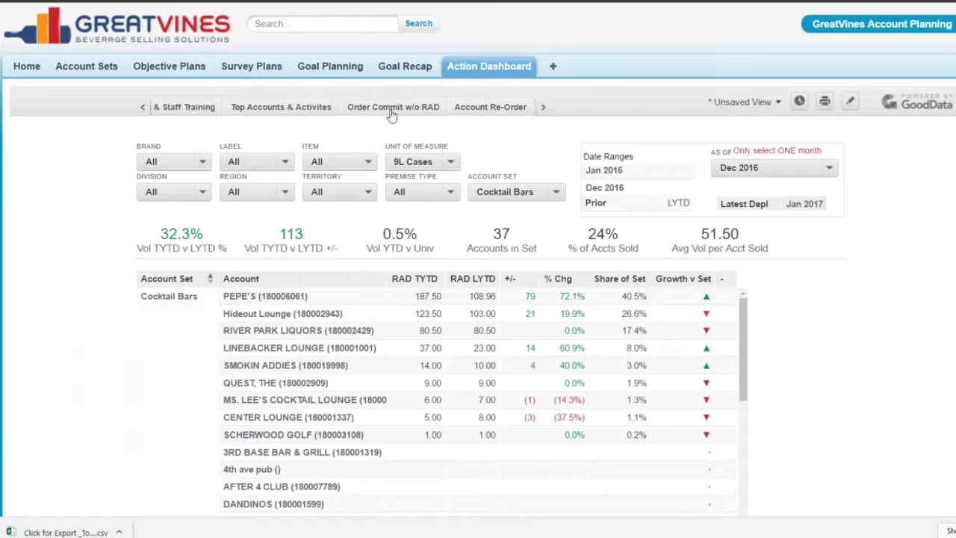
click(391, 111)
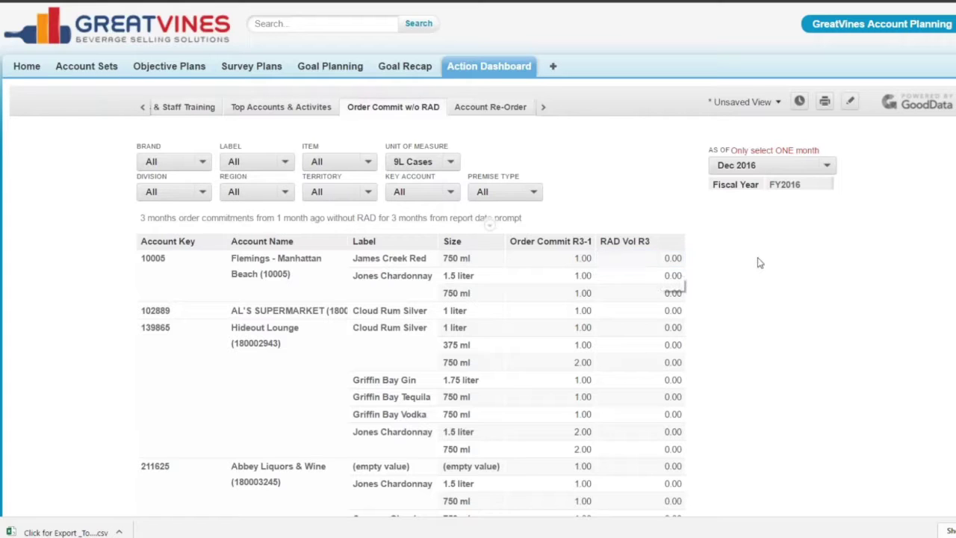
scroll(758, 261, down, 1)
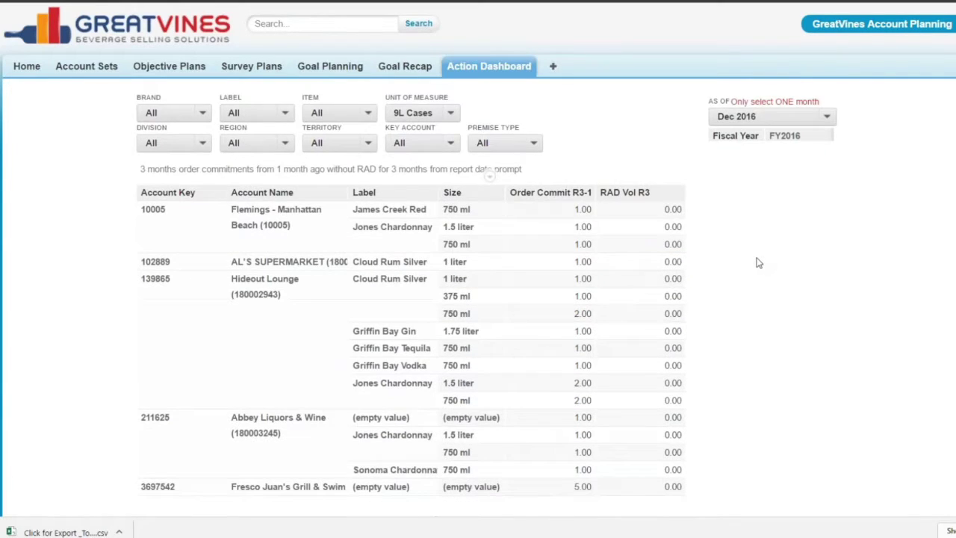
scroll(758, 261, down, 2)
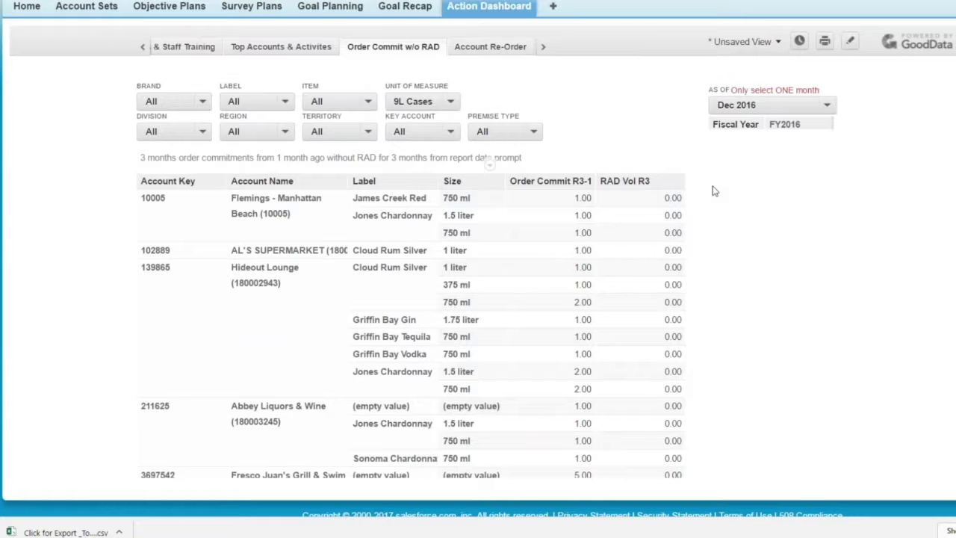
scroll(487, 119, down, 1)
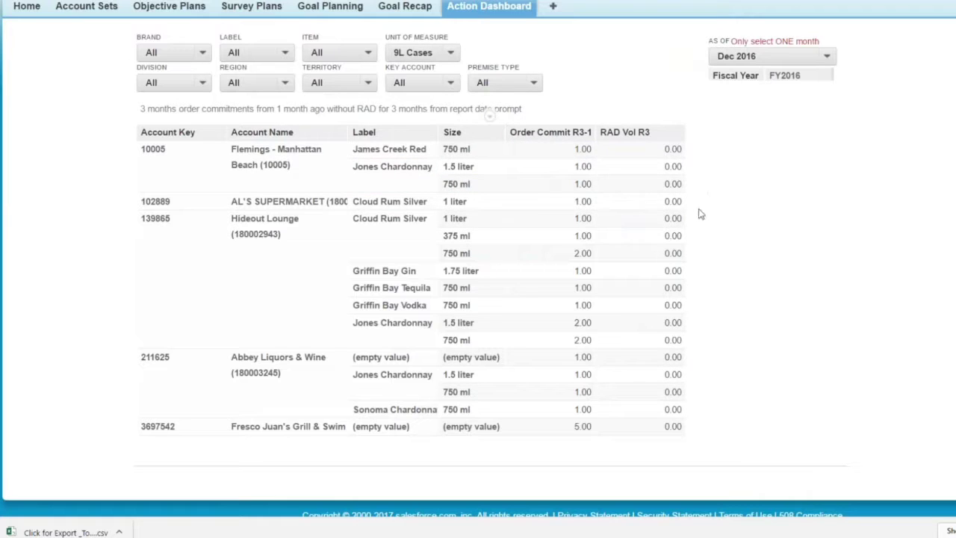
scroll(699, 213, up, 3)
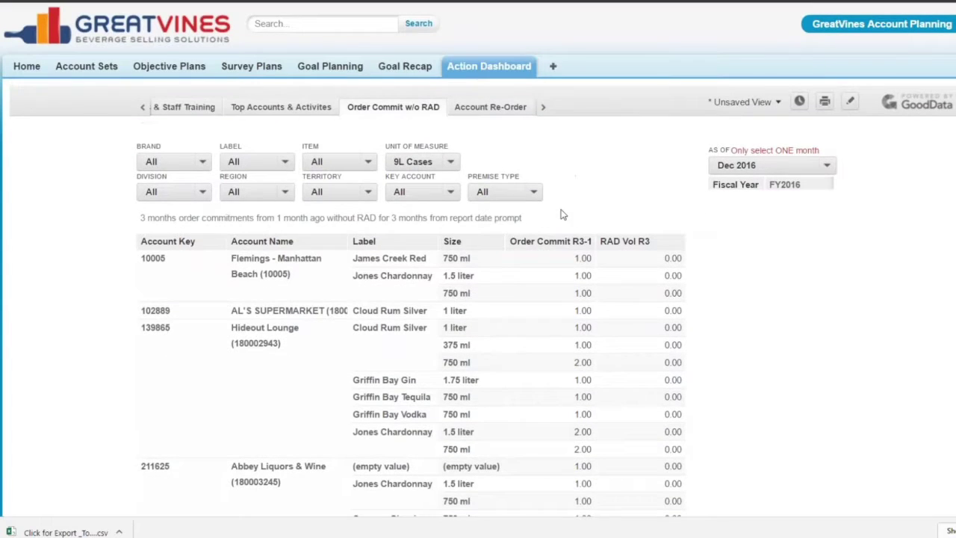
- Try out a monthly email schedule on the 1st day for the Order Commit W/O RAD dashboard, and cancel it
click(800, 108)
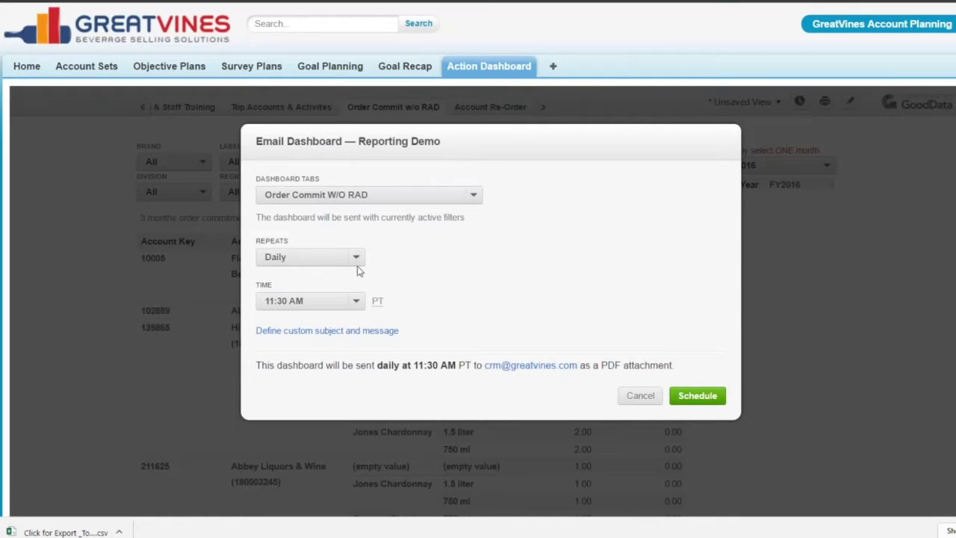
click(357, 259)
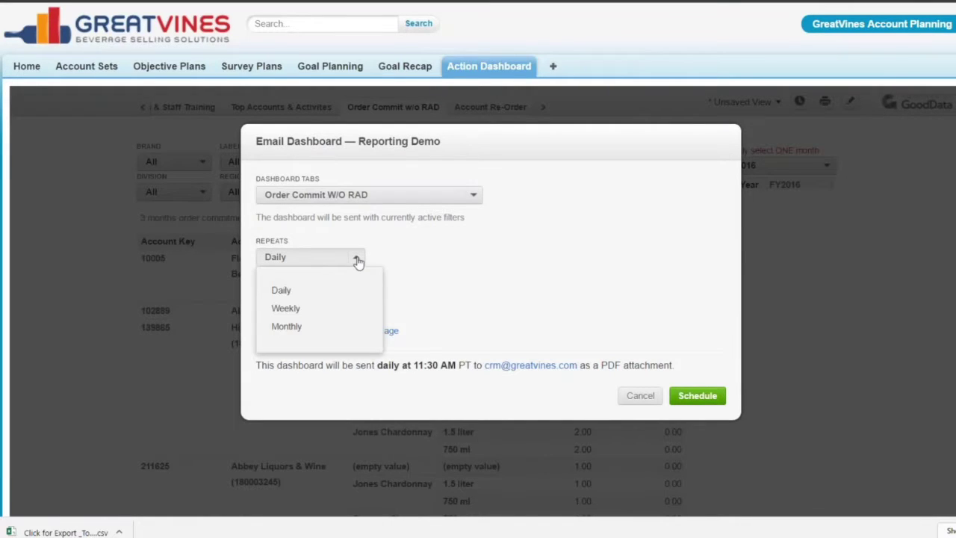
click(319, 328)
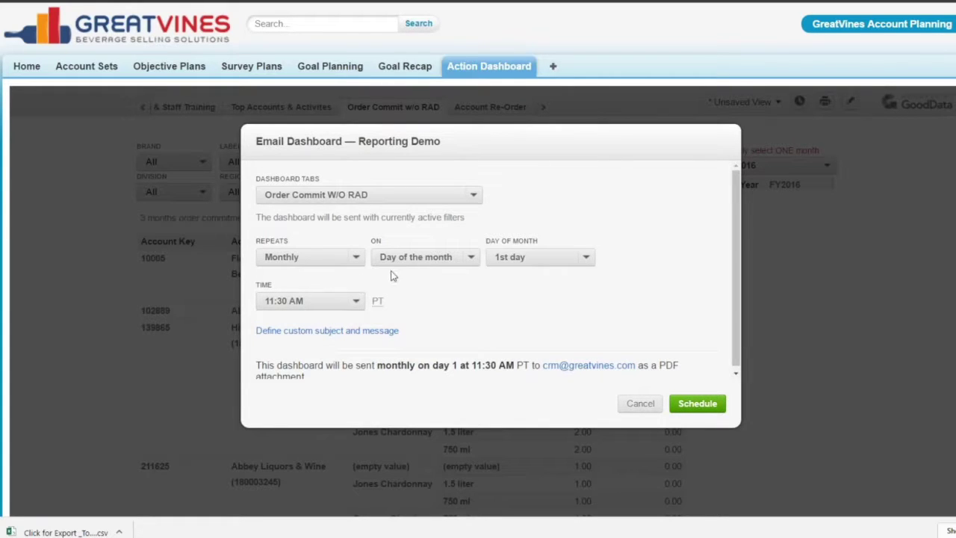
click(357, 257)
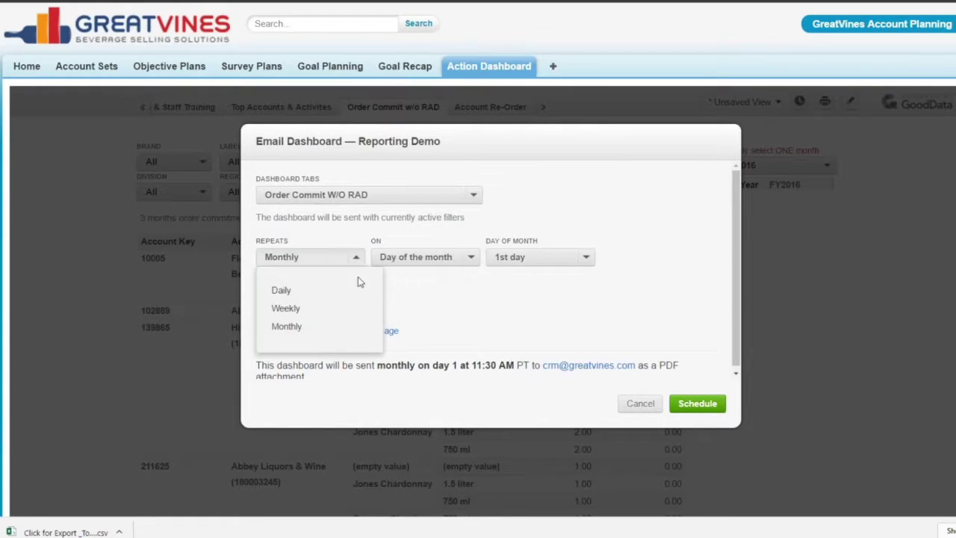
click(437, 308)
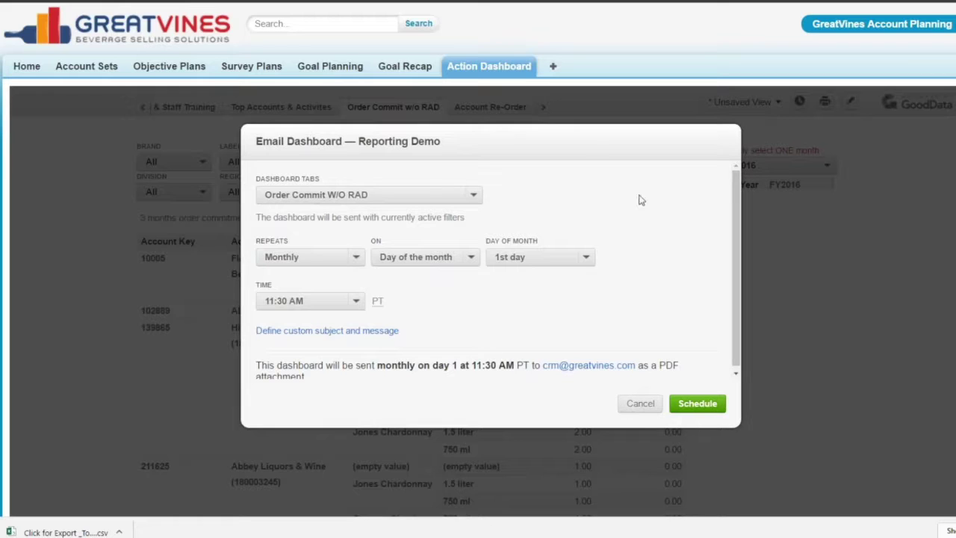
click(641, 405)
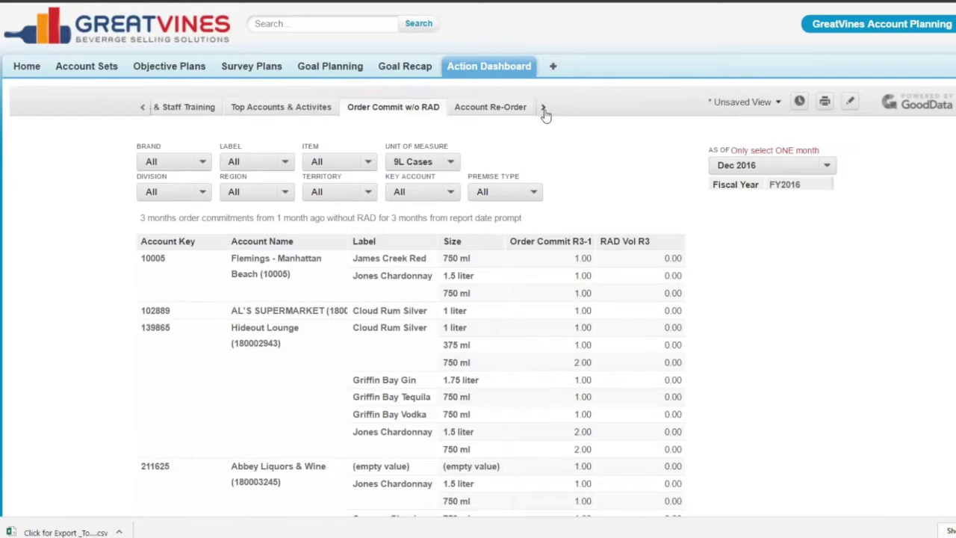
- Open the Account Re-Order report and review the accounts' order frequency, last order and alert colours
click(544, 108)
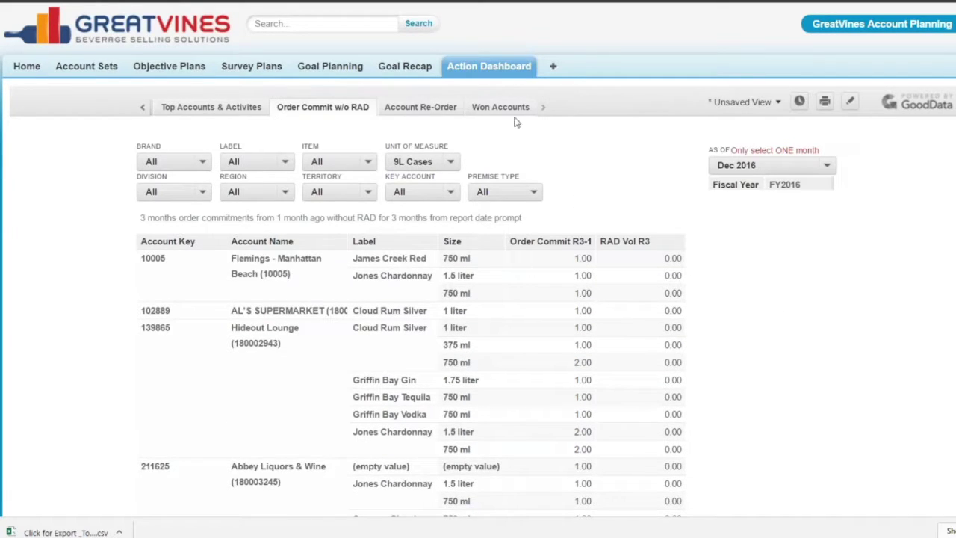
click(445, 113)
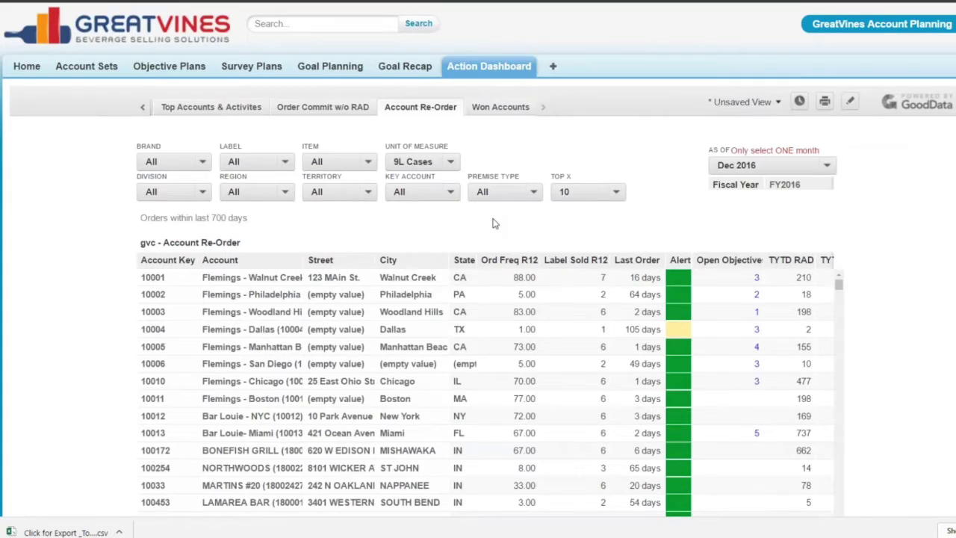
scroll(862, 253, down, 1)
scroll(861, 253, down, 1)
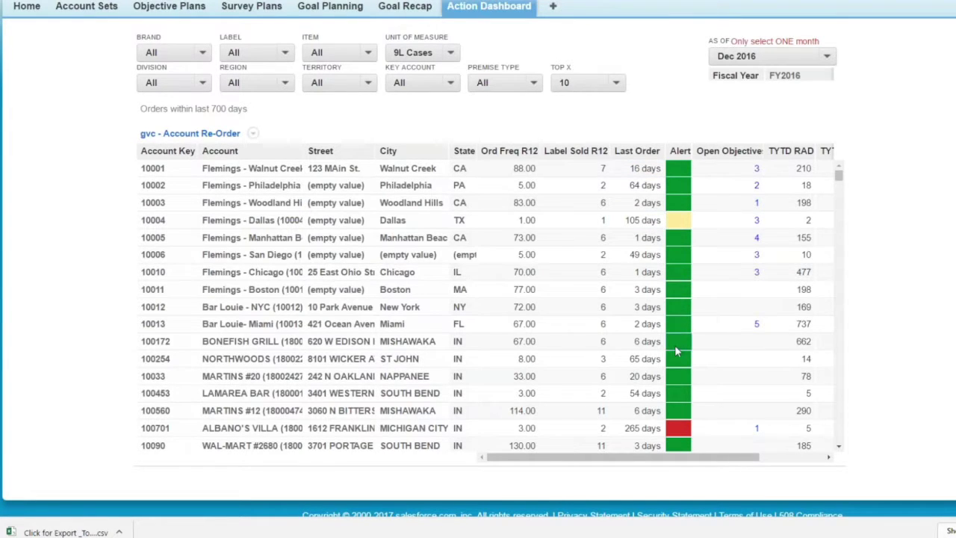
scroll(675, 347, down, 2)
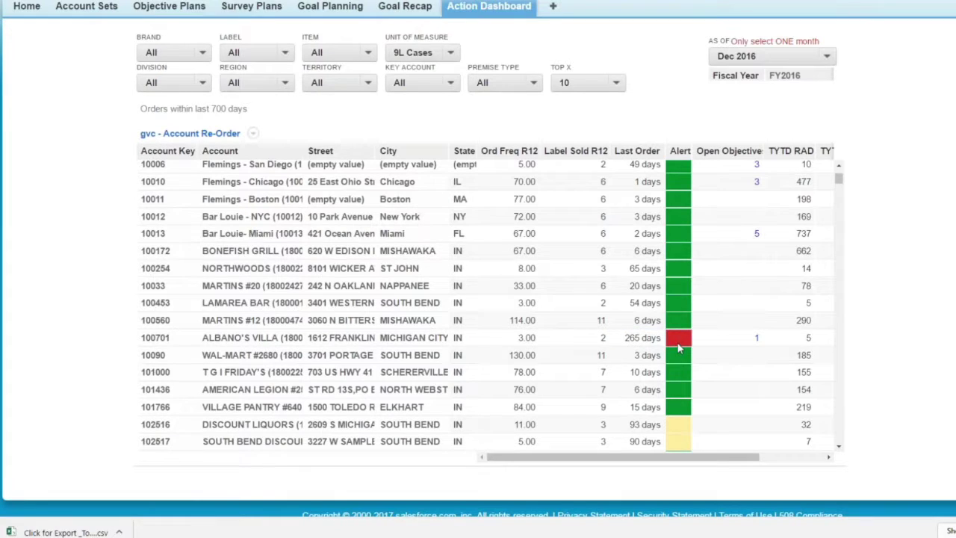
- Sort the Account Re-Order report by last order, longest first, and check the open objectives and velocity columns
click(657, 153)
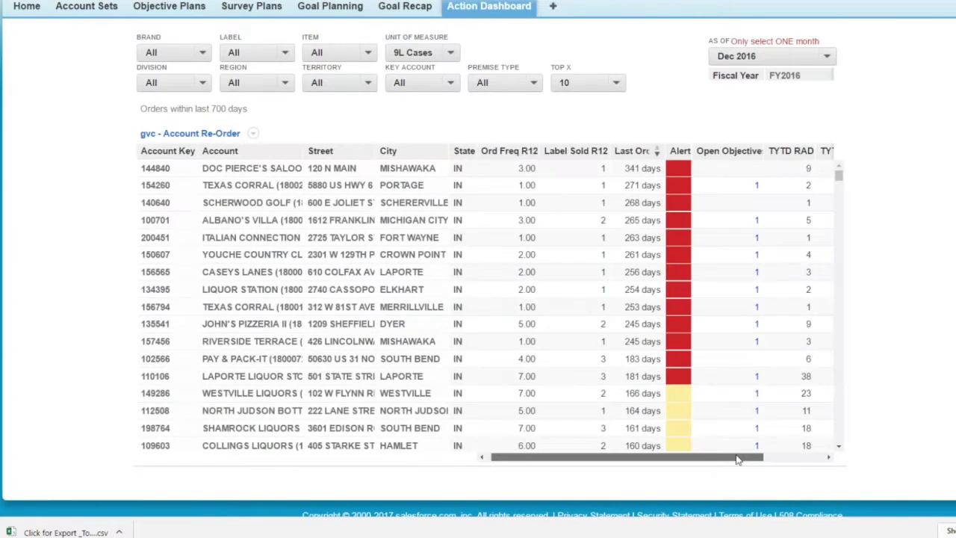
drag(737, 459, 797, 458)
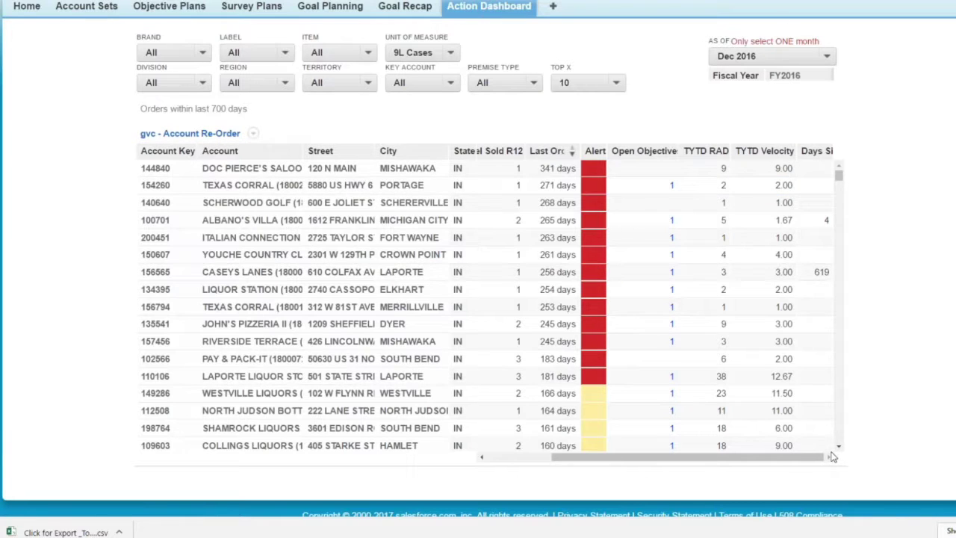
drag(817, 462, 722, 463)
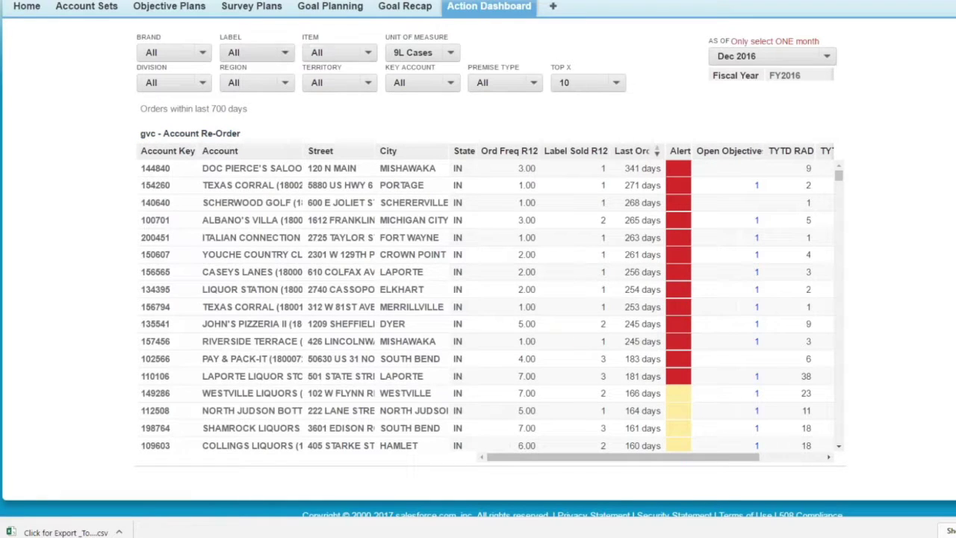
- Filter the Account Re-Order report to only the Griffin Bay Tequila label and review the accounts' days since last order
click(285, 54)
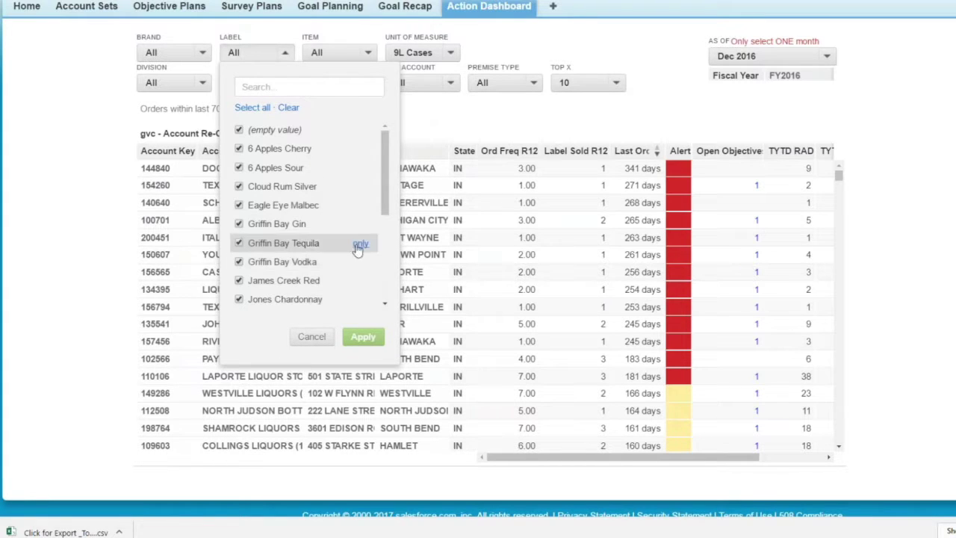
click(361, 243)
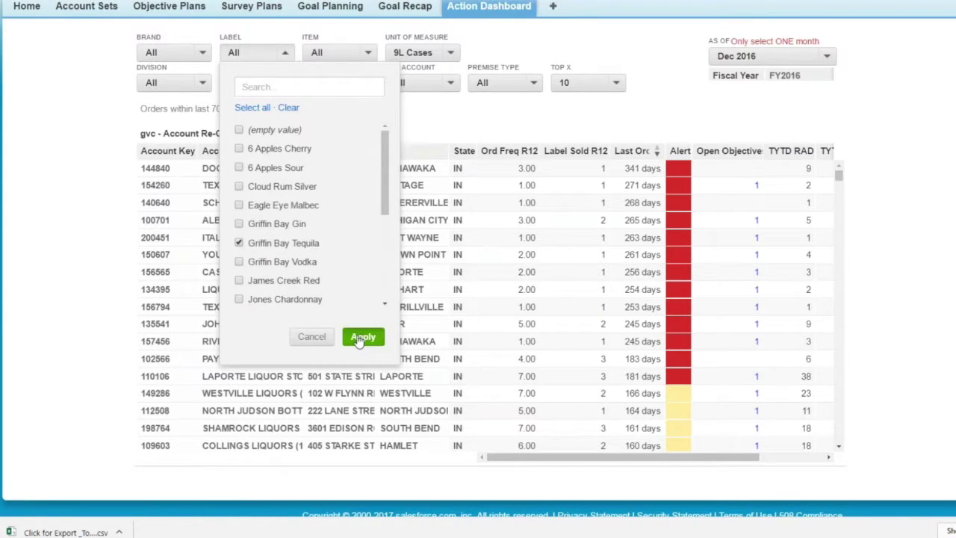
click(363, 337)
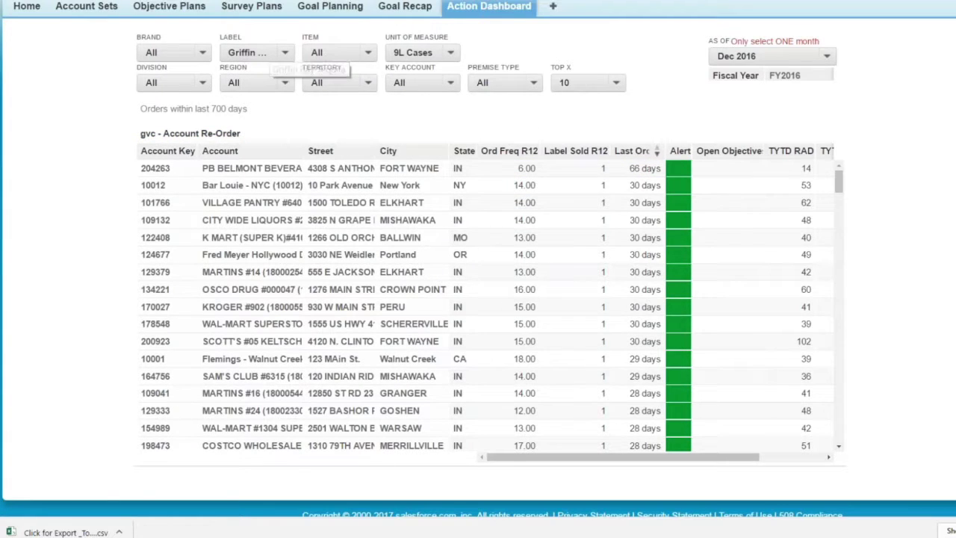
click(650, 167)
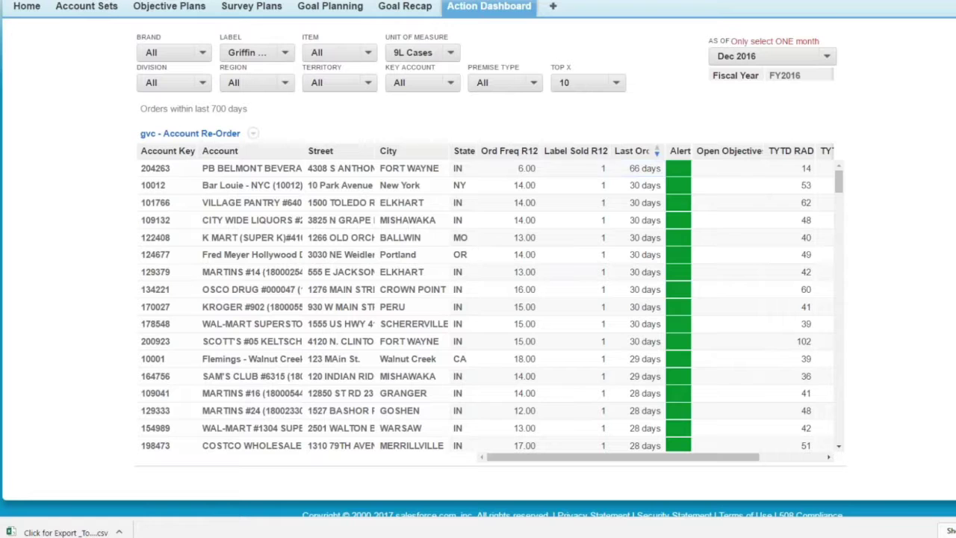
mouse_move(839, 180)
mouse_down()
mouse_move(848, 430)
mouse_move(839, 180)
mouse_up()
click(631, 185)
click(642, 170)
scroll(224, 144, up, 1)
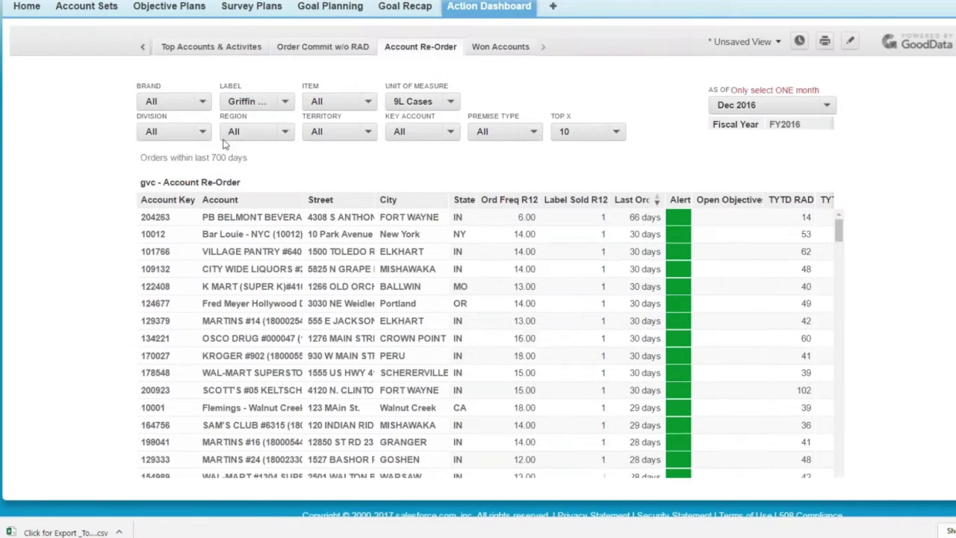
- Open the Won Accounts report, set its months to 9 Mos and apply all labels
click(511, 47)
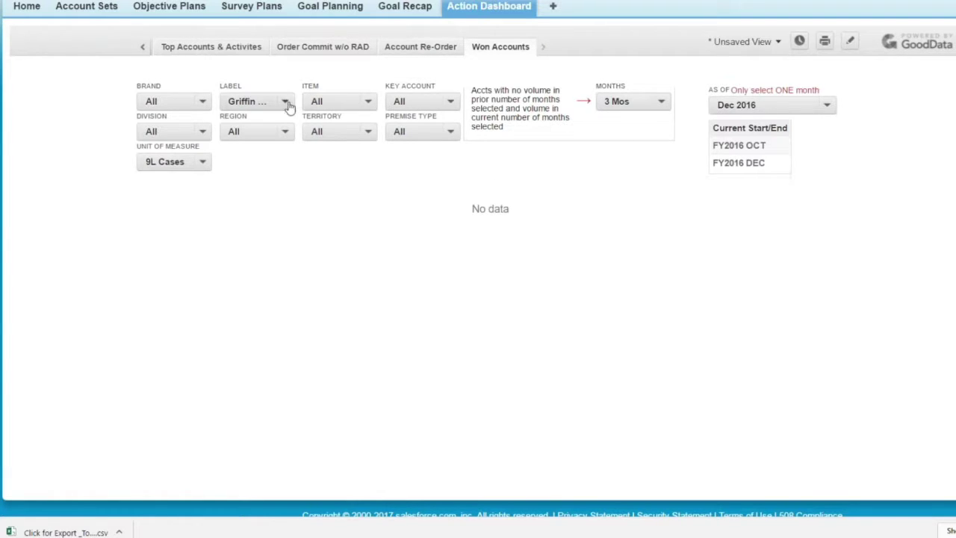
click(663, 102)
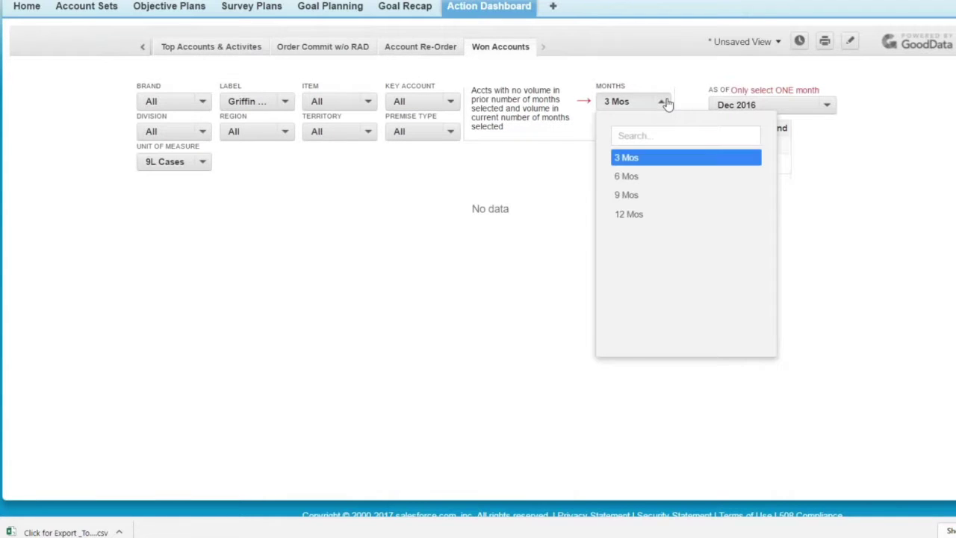
click(641, 194)
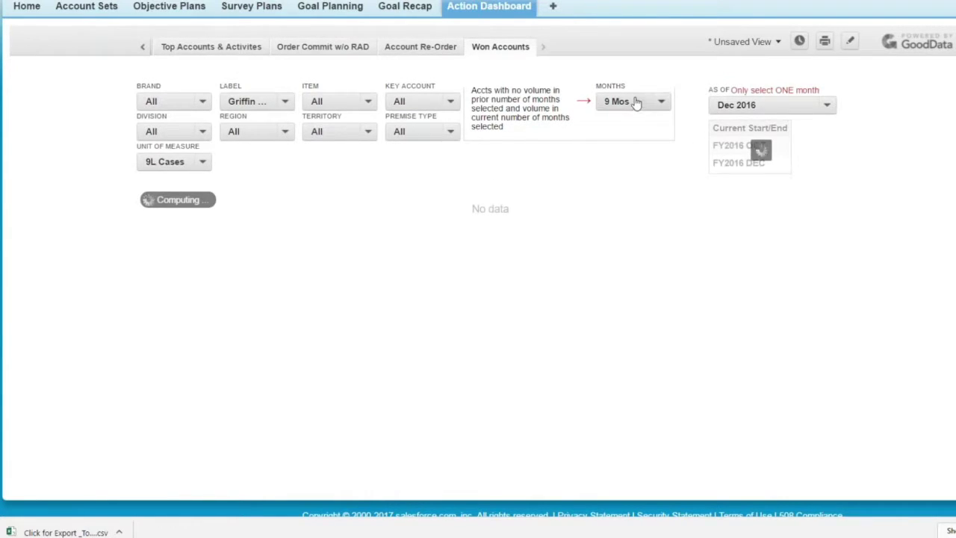
click(286, 104)
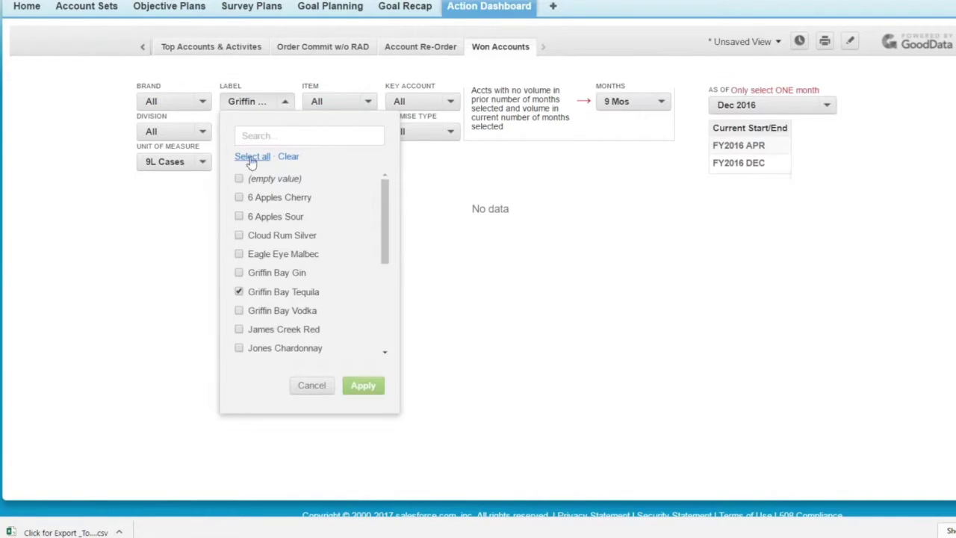
click(251, 157)
click(364, 386)
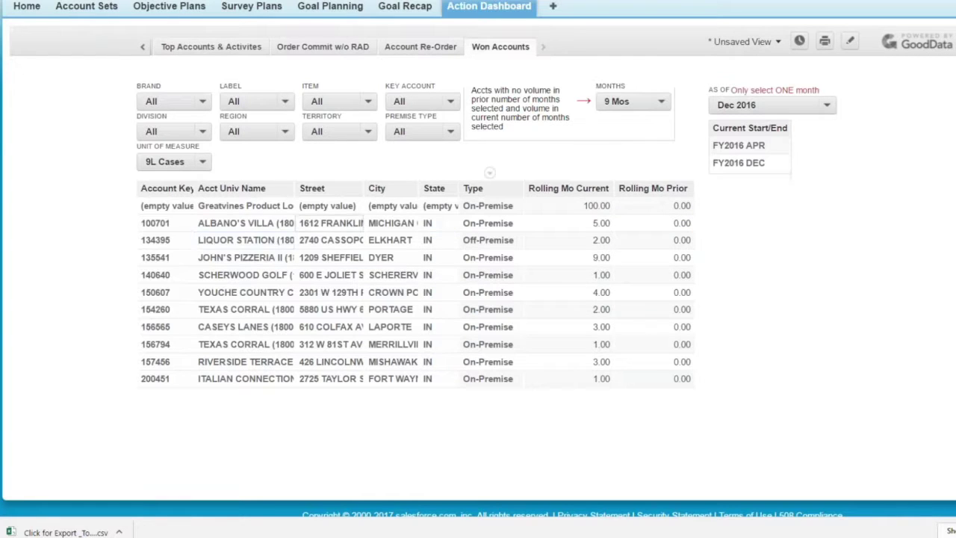
- Filter the Won Accounts report to only the James Creek Red label and review its accounts
click(287, 107)
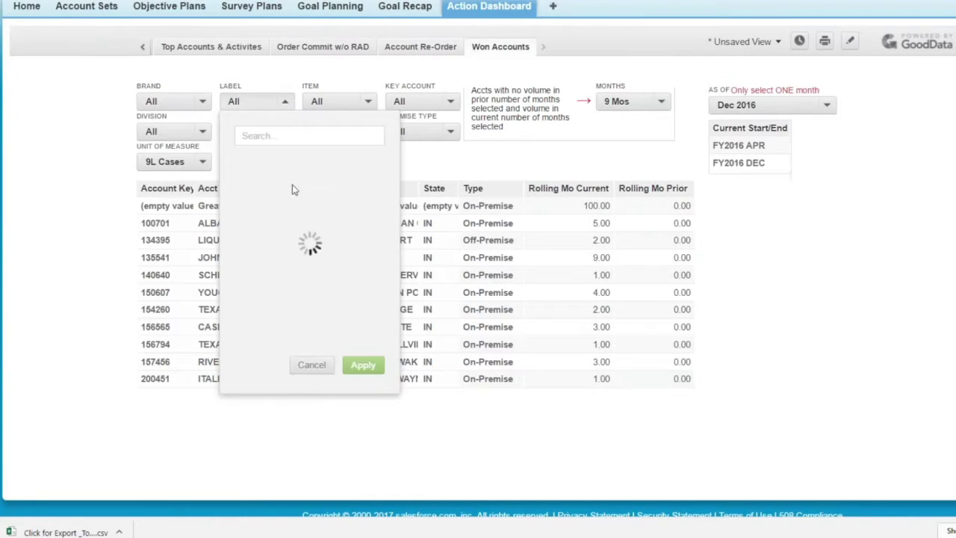
click(361, 330)
click(364, 386)
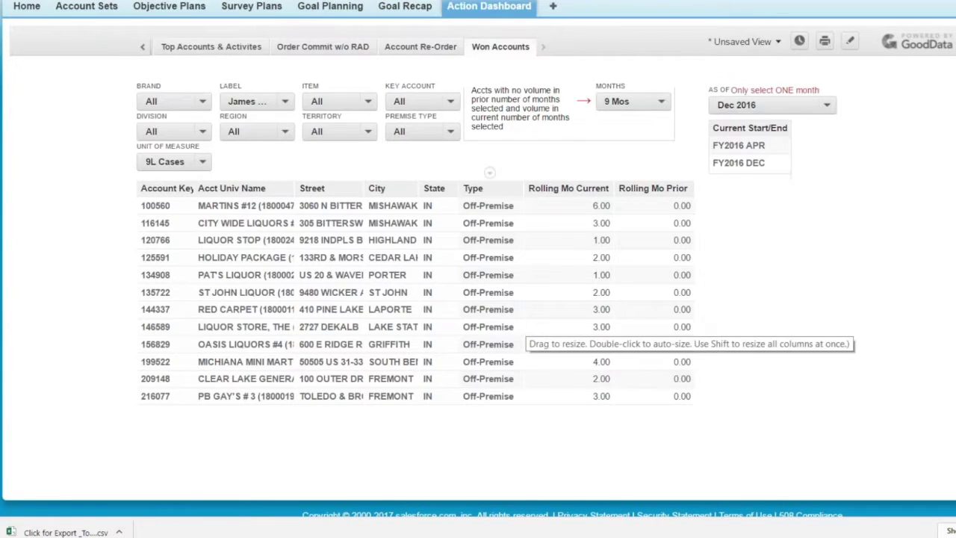
click(142, 48)
click(143, 48)
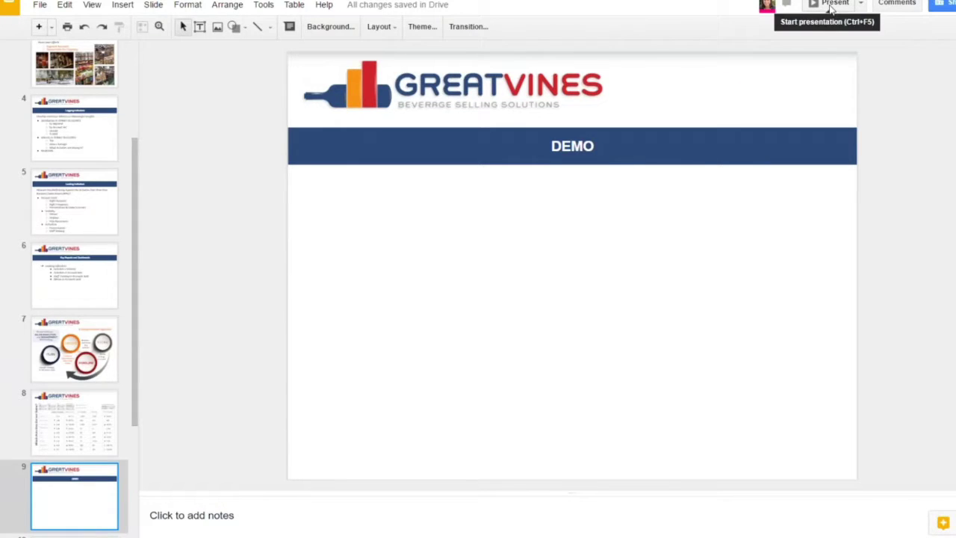
- Switch to the Google Slides deck, start presenting from the DEMO slide and advance to the National Accounts slide
click(831, 4)
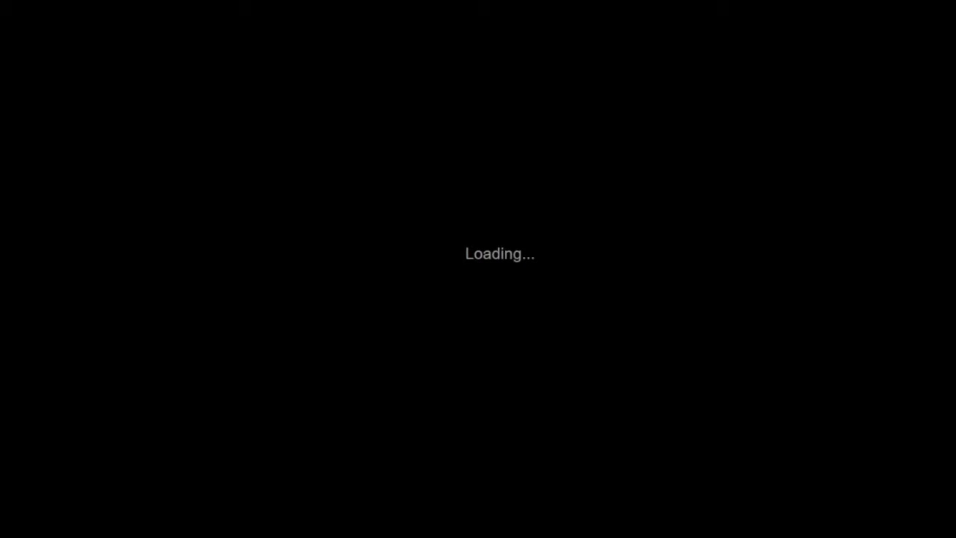
key(Right)
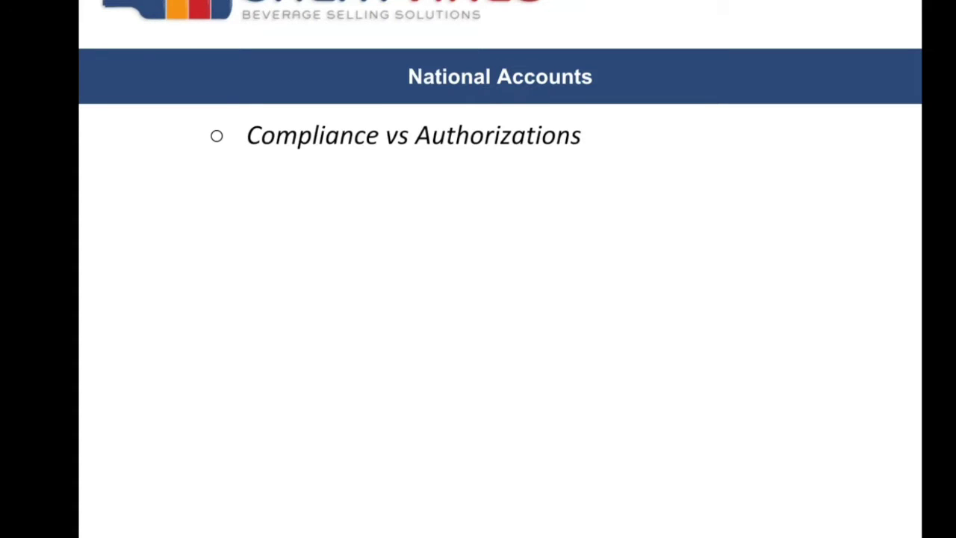